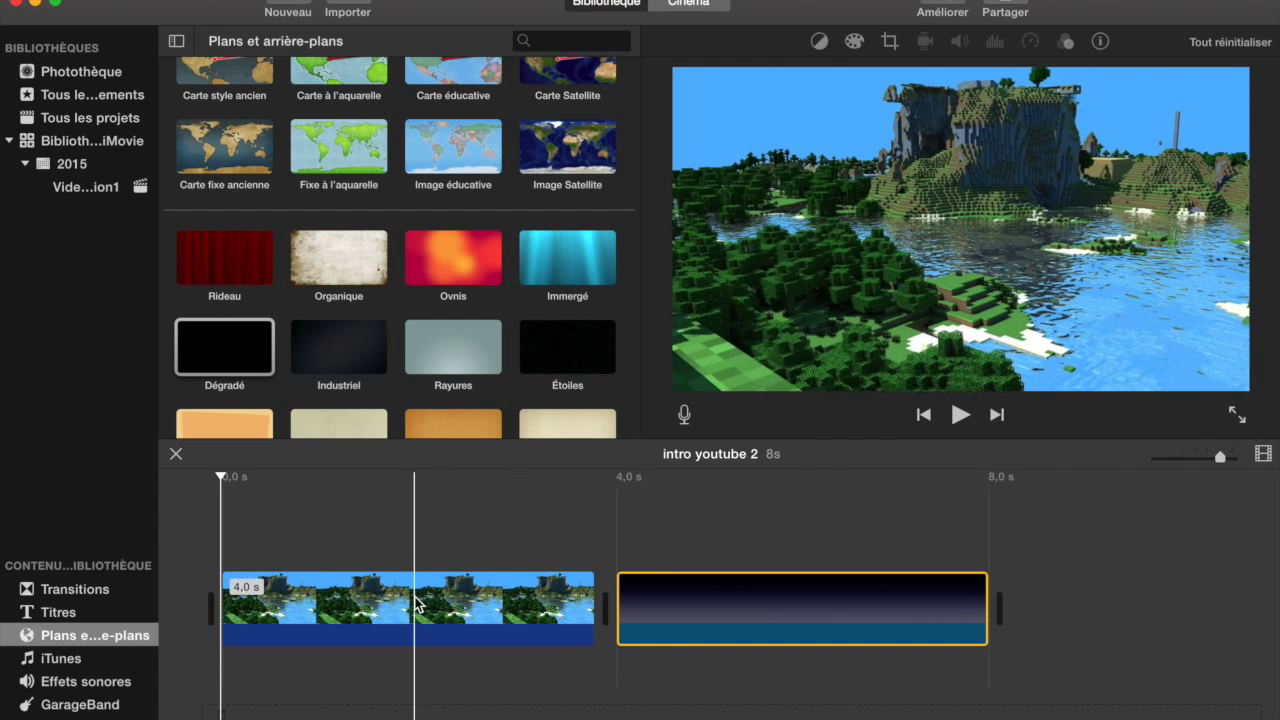
Switch to Safari and search Google Images for "image minecraft hd"
left_click(178, 712)
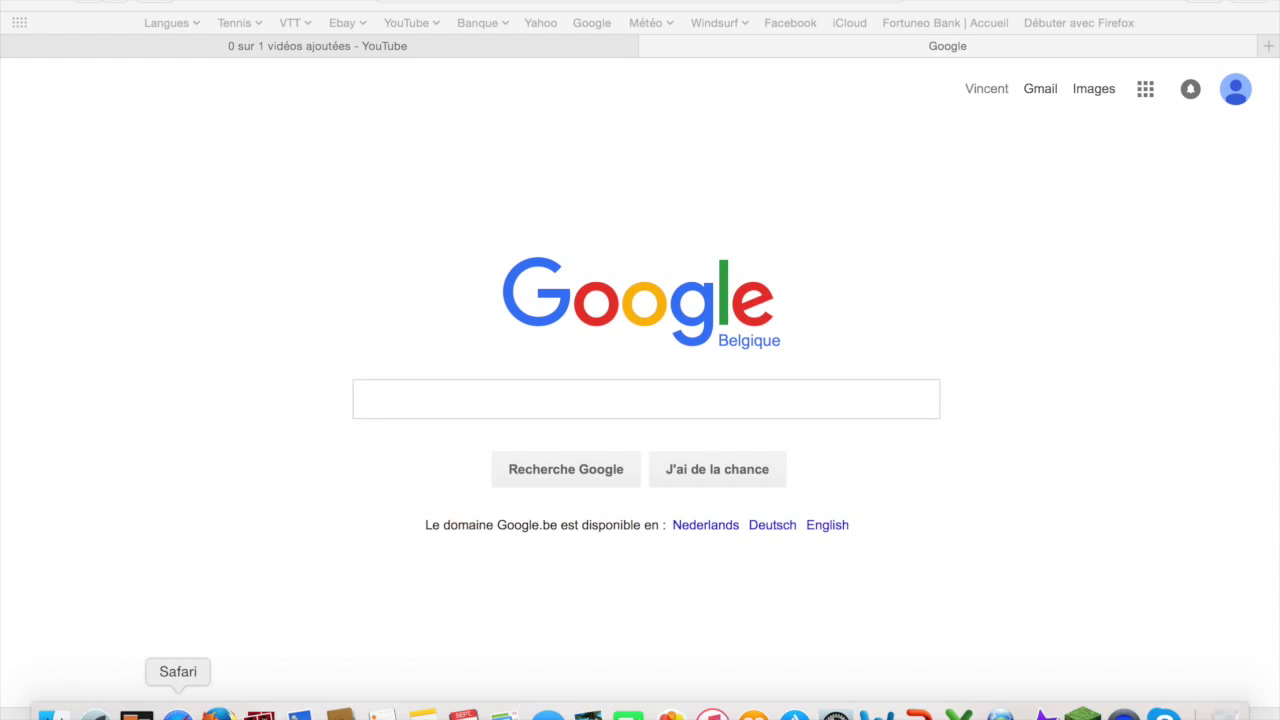
type("im")
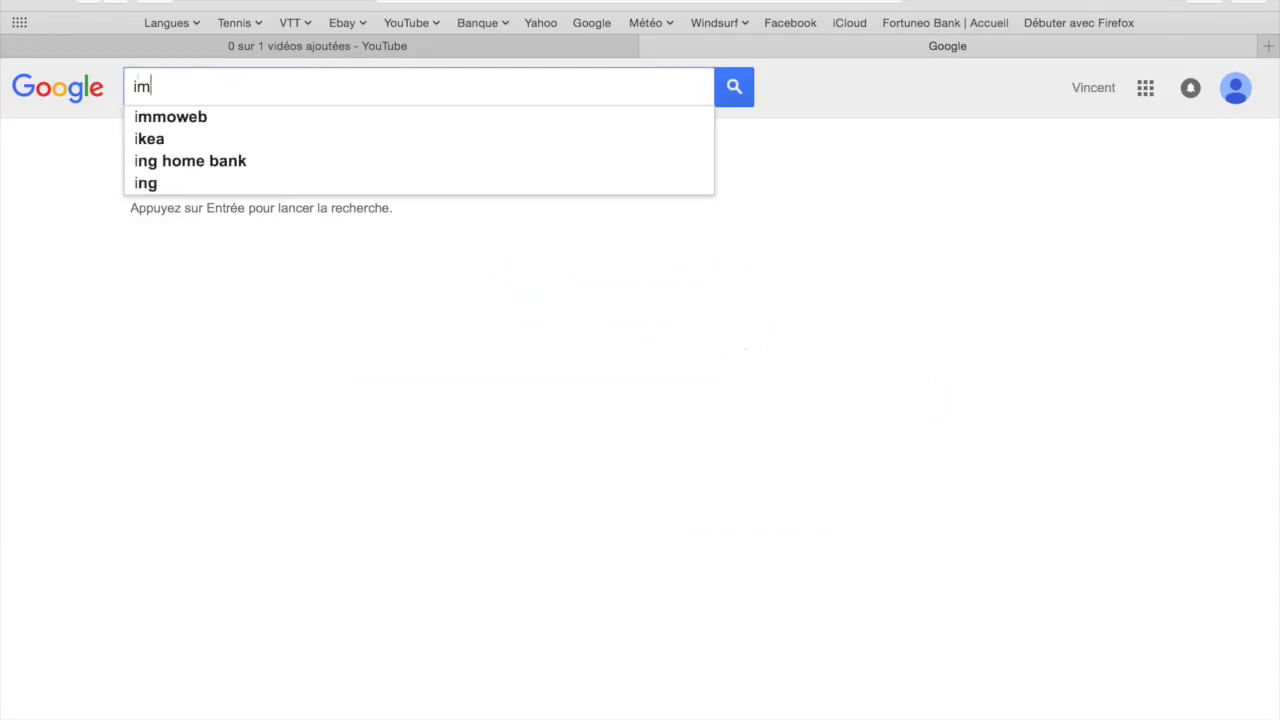
type("age minecraft ")
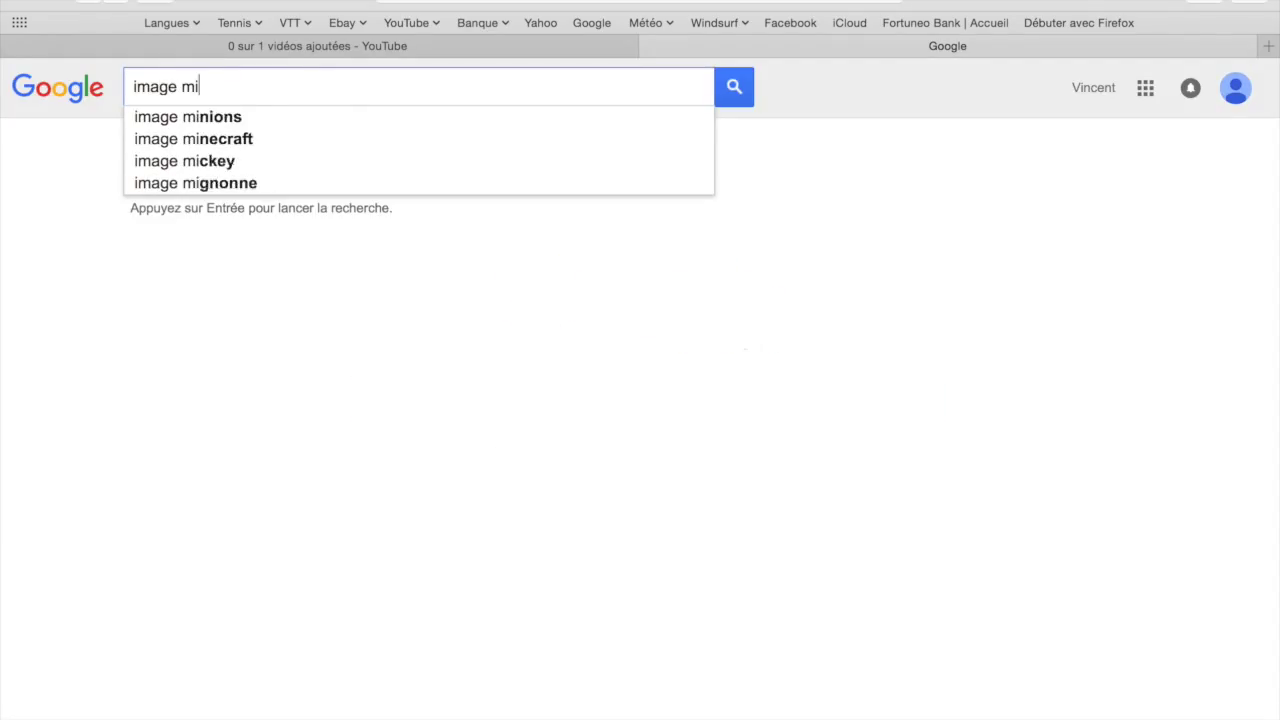
type("hd")
key("Return")
left_click(209, 150)
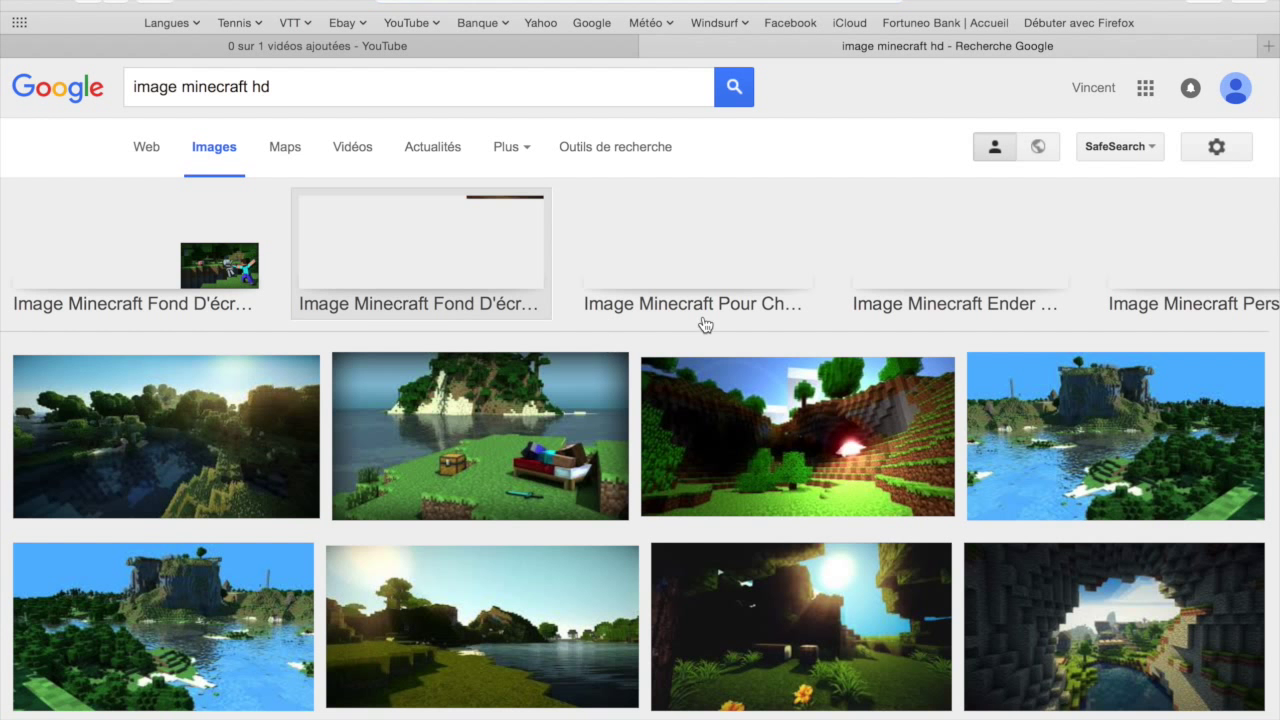
Save the first image result, the sunlit forest and lake landscape, to the Desktop as "image minecraft"
left_click(220, 436)
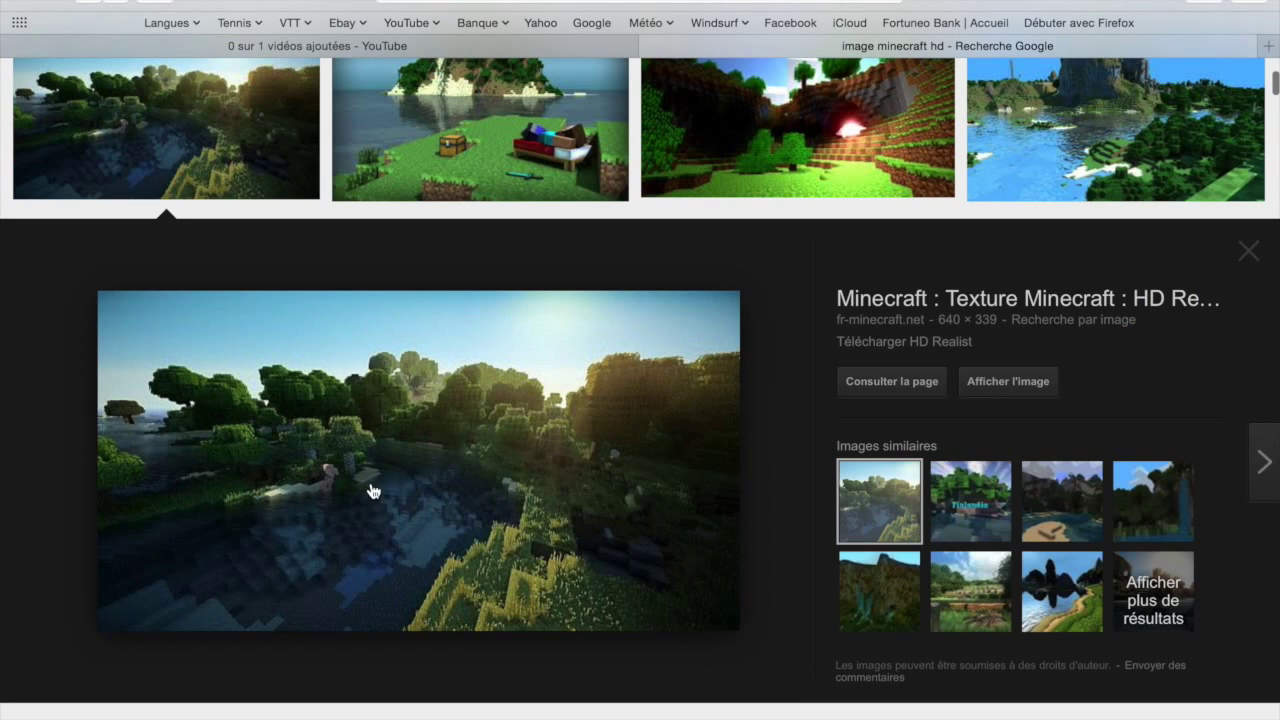
right_click(449, 378)
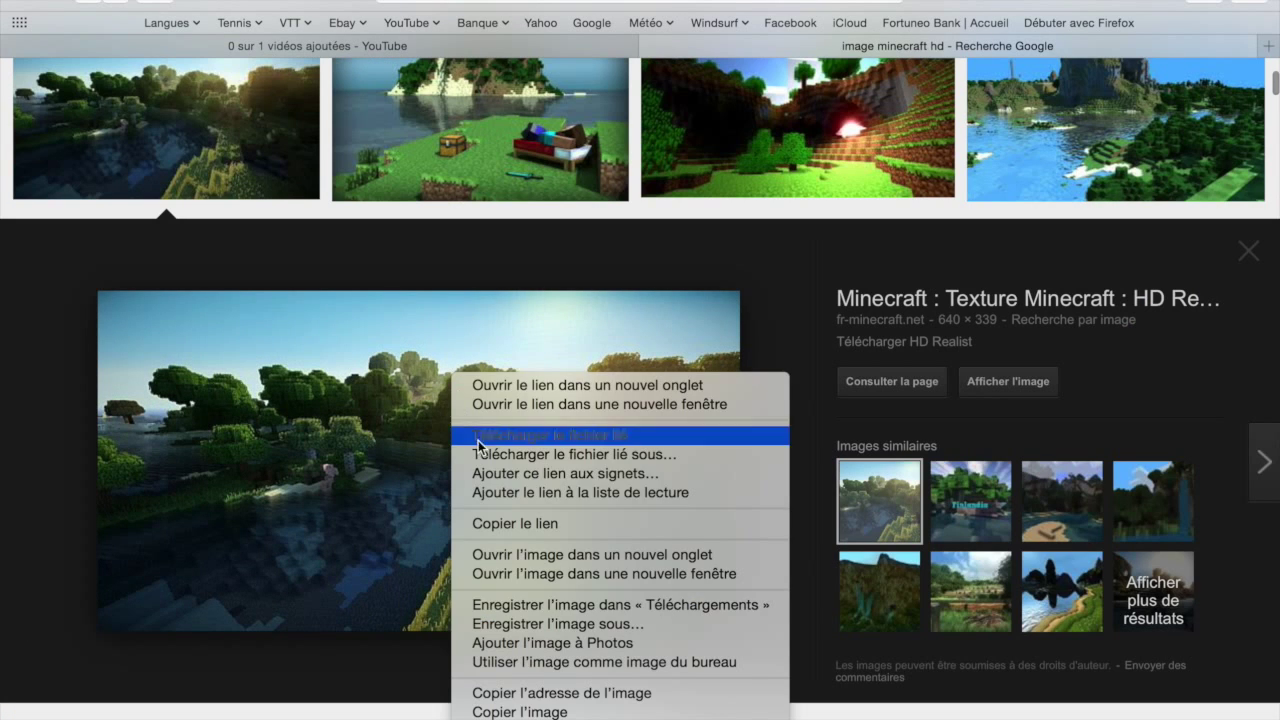
left_click(598, 624)
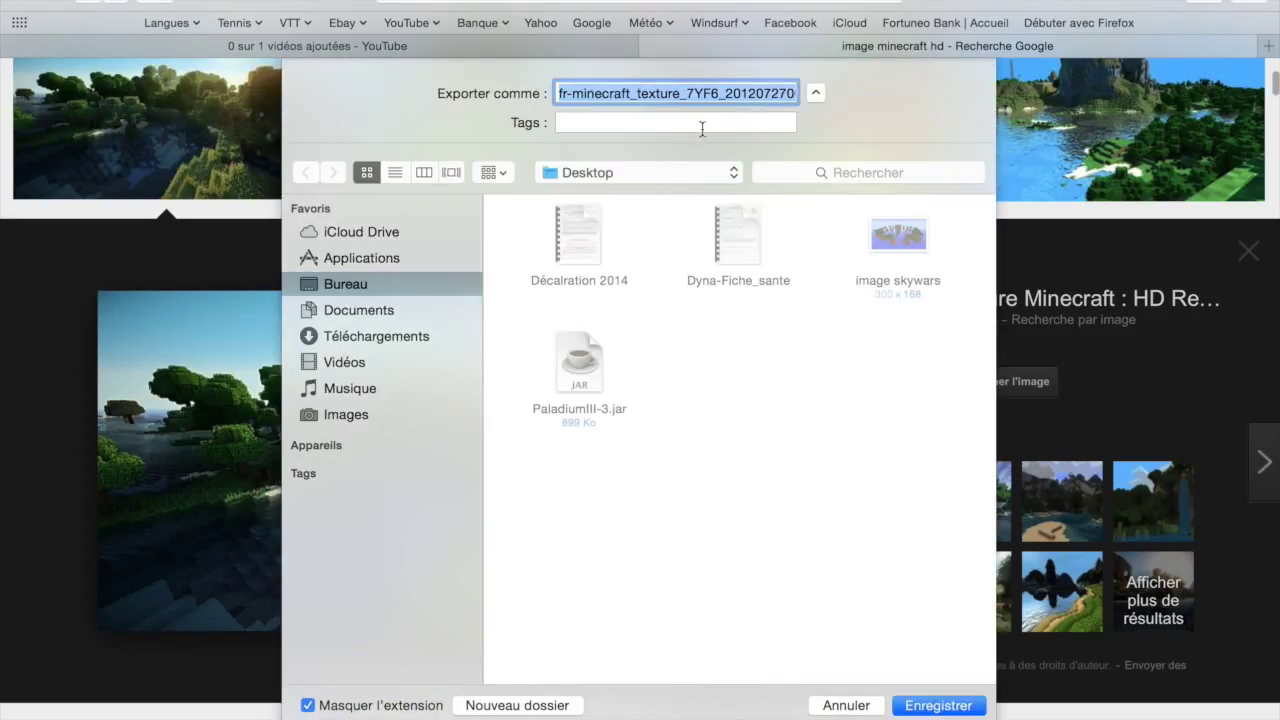
key("BackSpace")
type("image minecraft")
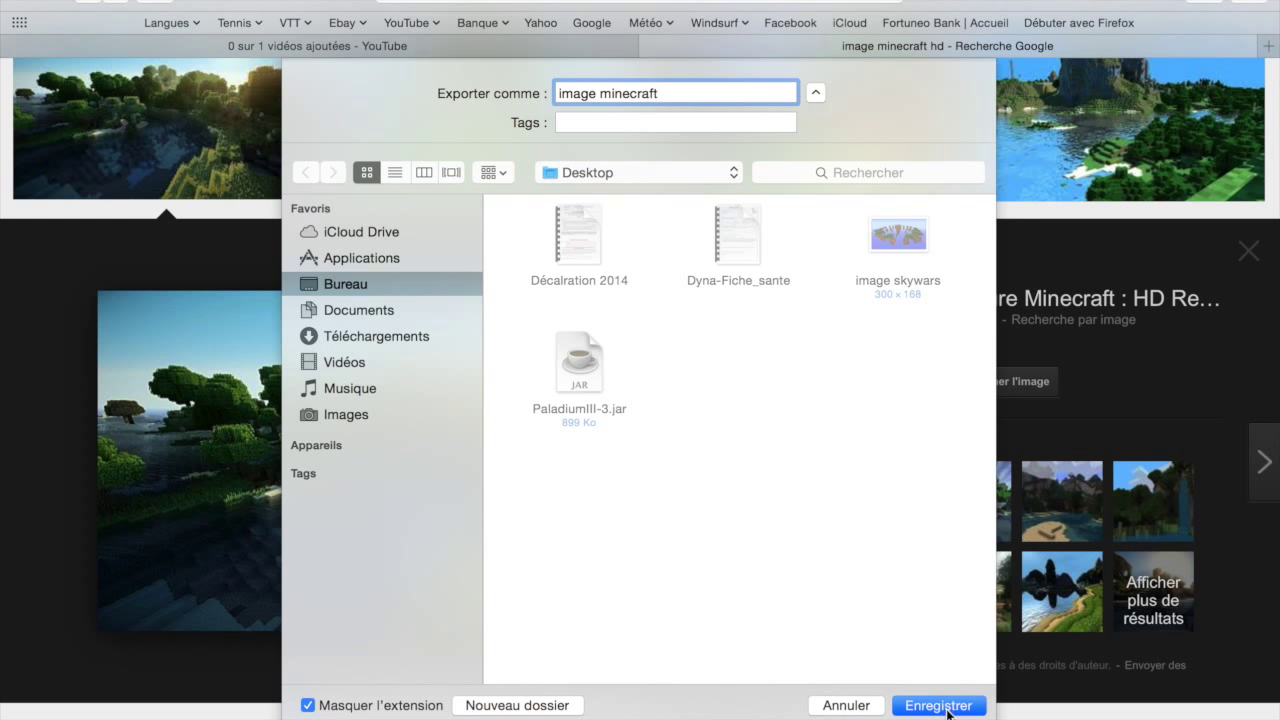
left_click(940, 706)
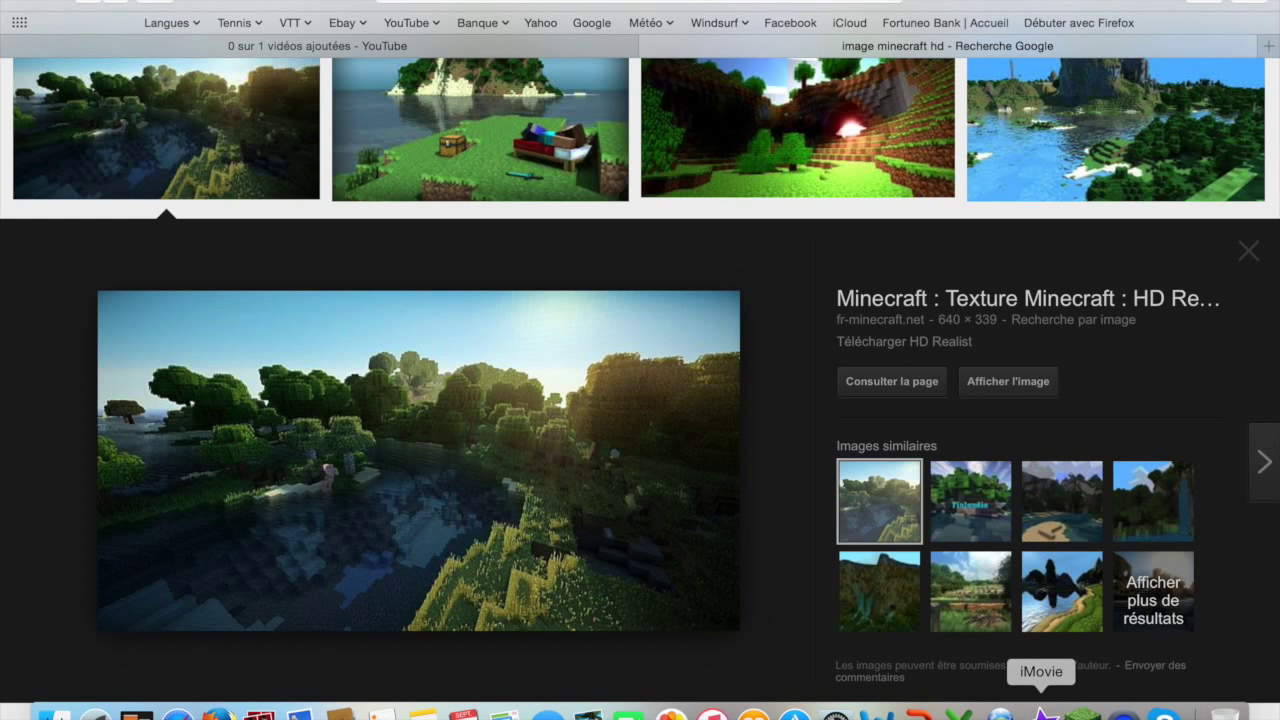
Switch back to iMovie and search the computer with Spotlight for "image minecraft"
left_click(1043, 712)
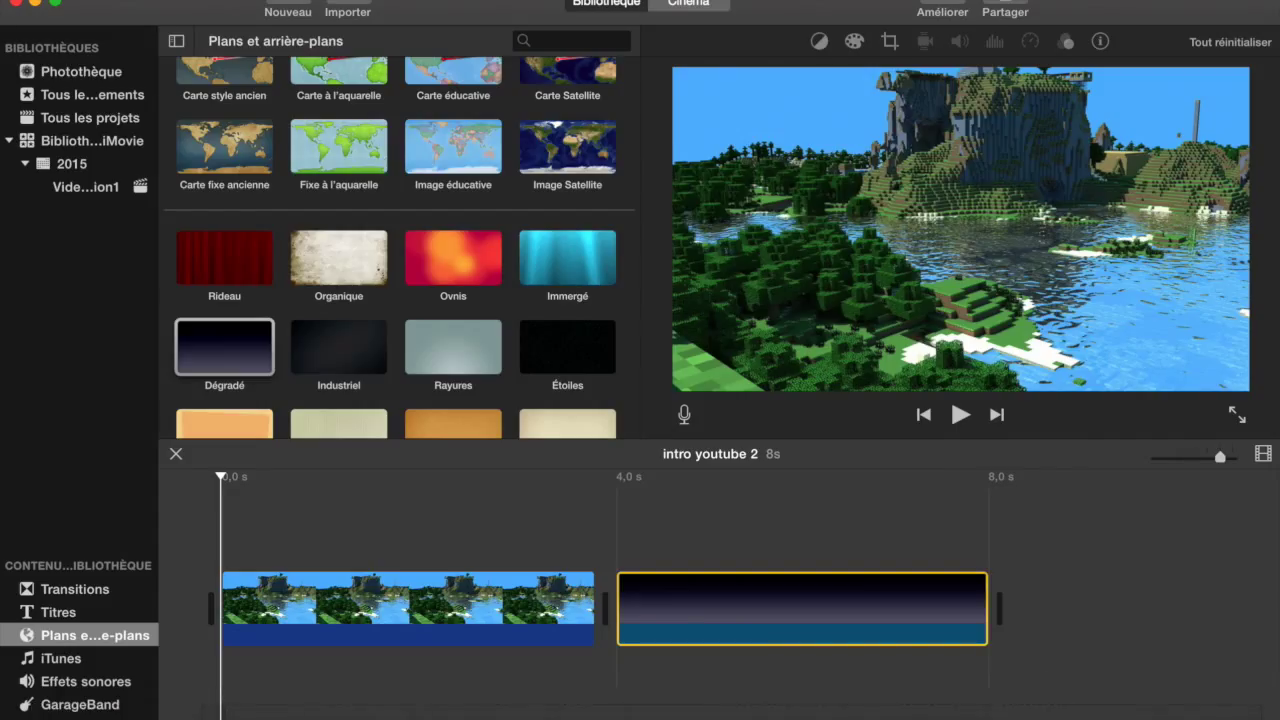
key("super+space")
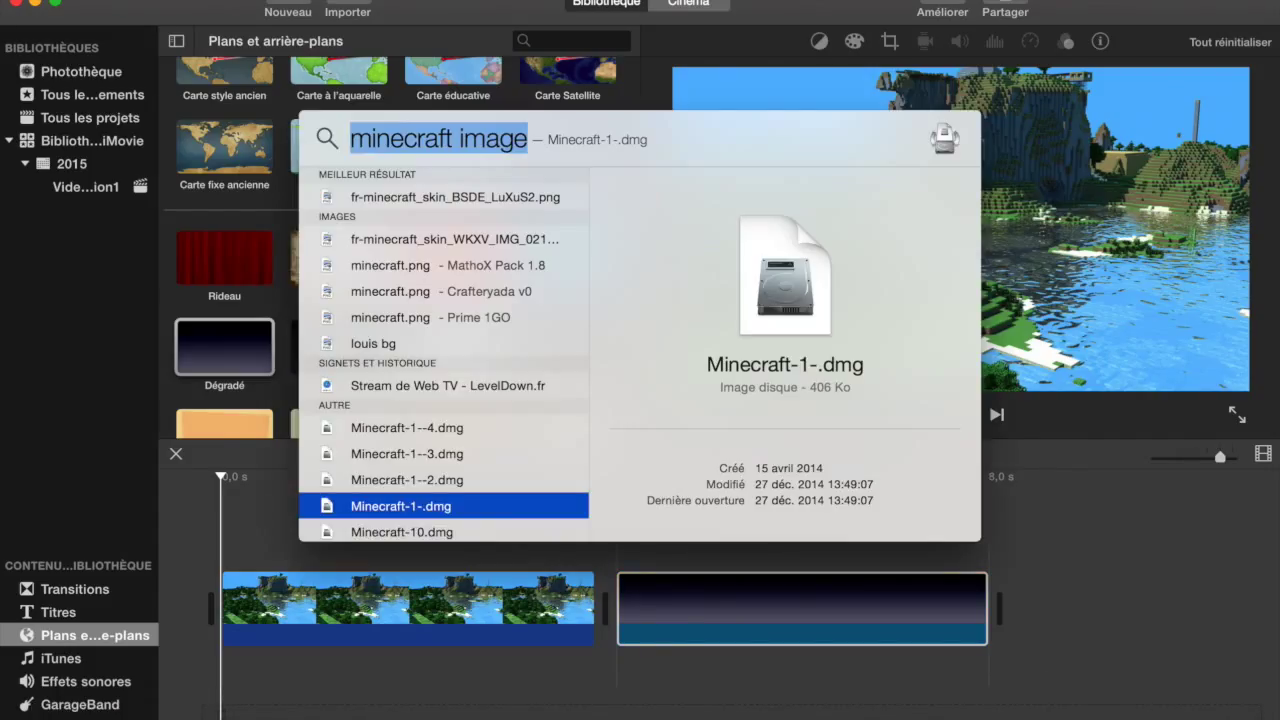
key("BackSpace")
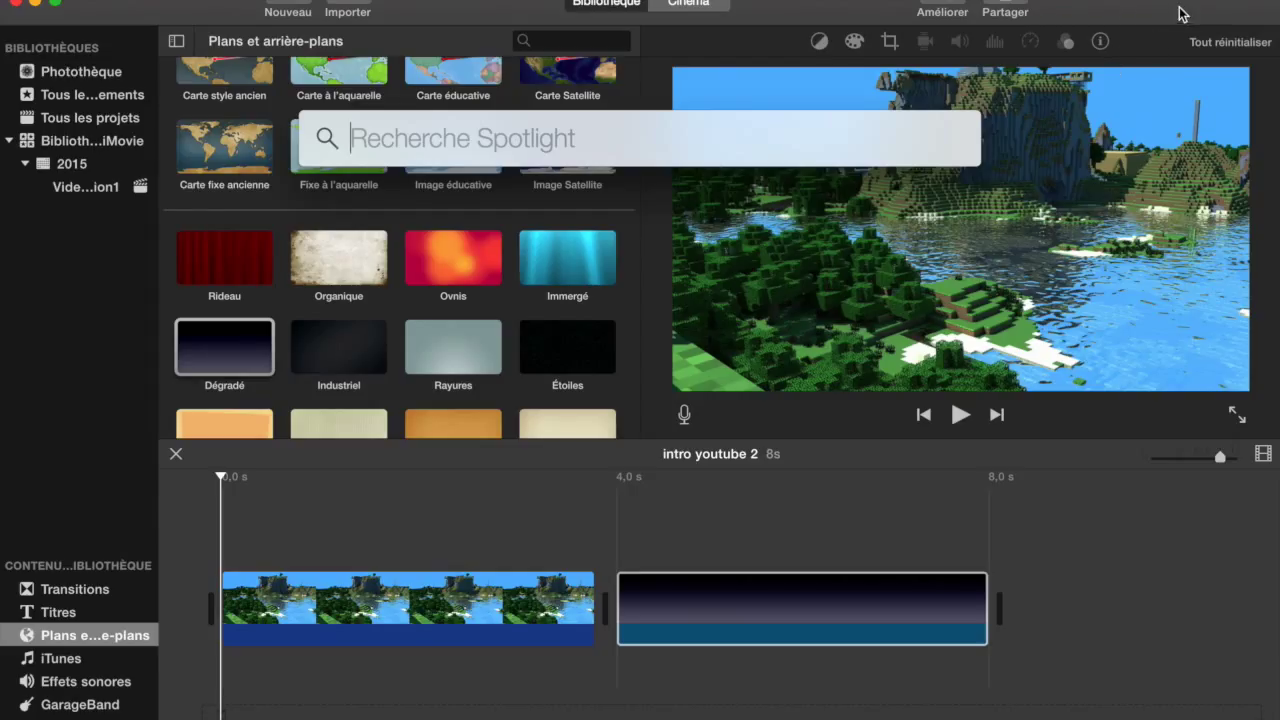
type("im")
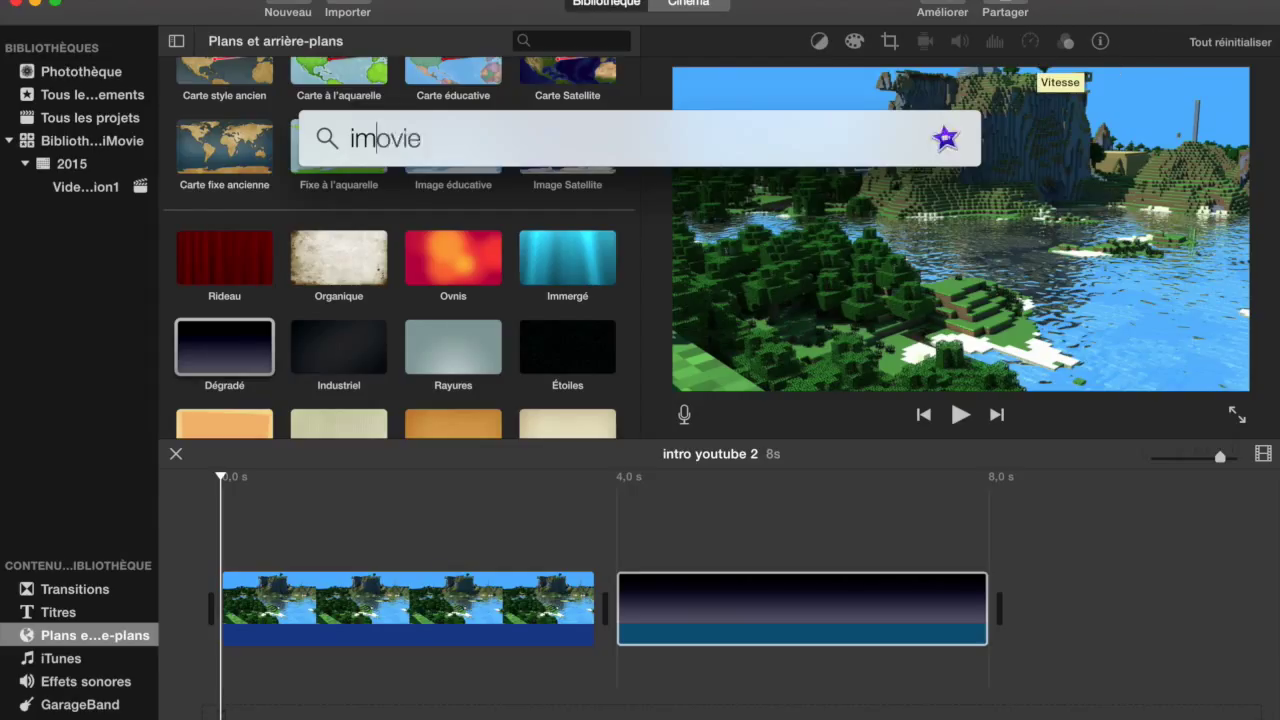
type("age mi")
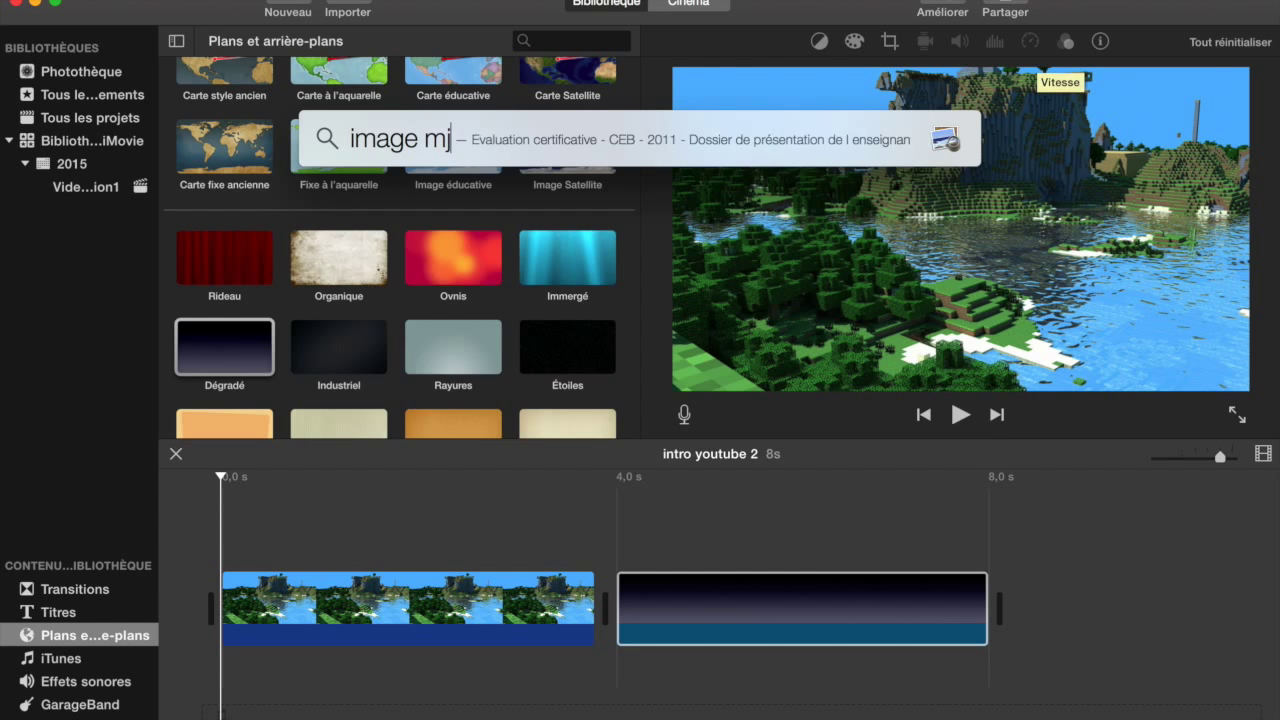
type("necraft")
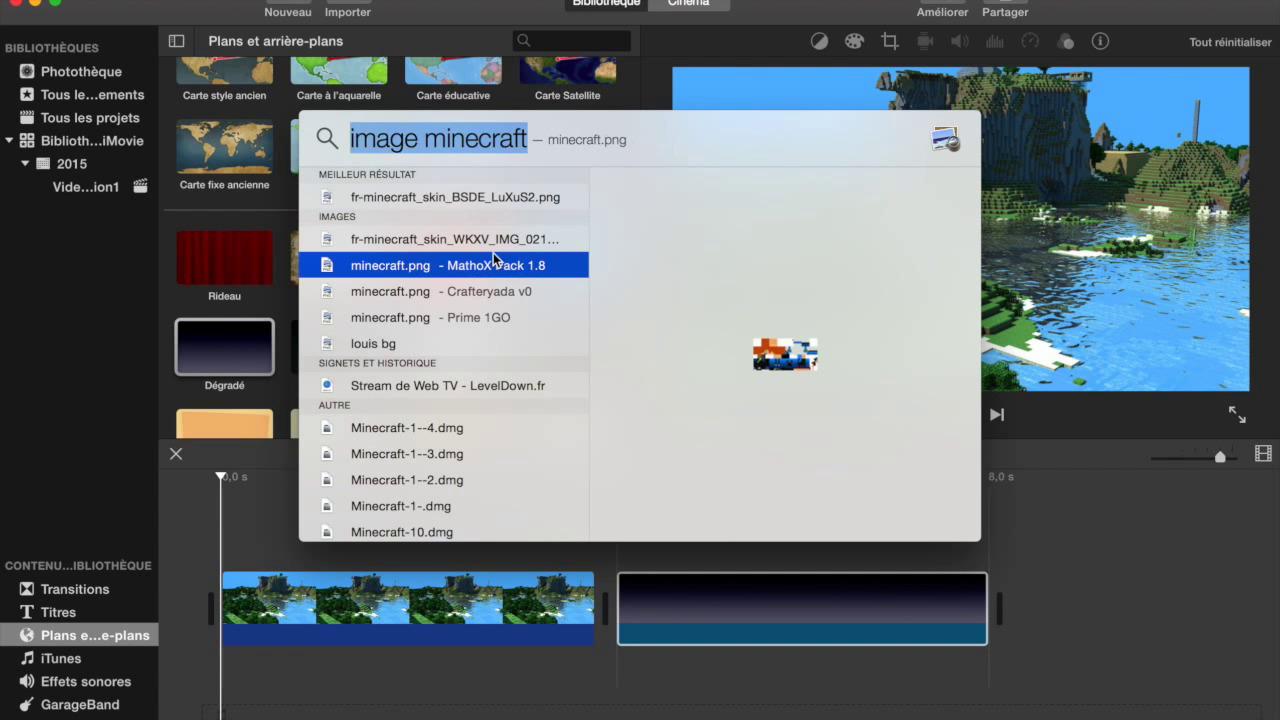
key("Escape")
left_click(500, 243)
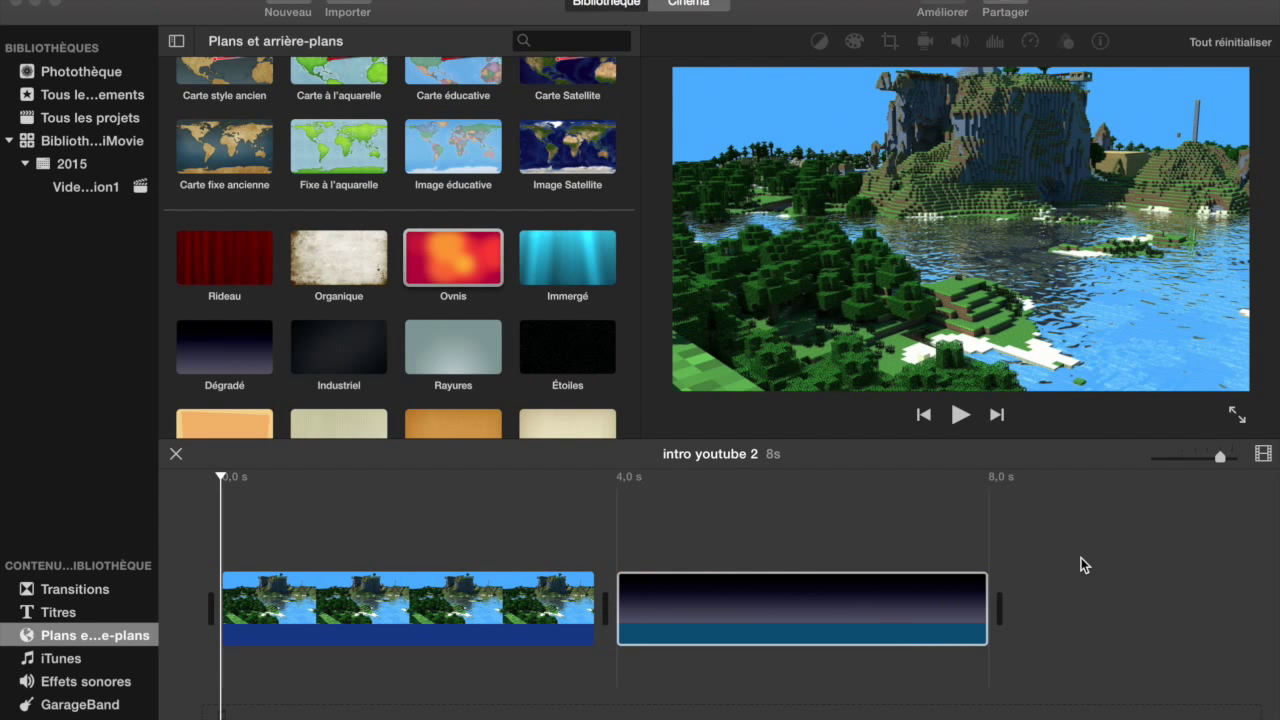
Browse the titles, backgrounds and transitions, and display the media of the Video présentation1 event
left_click(743, 380)
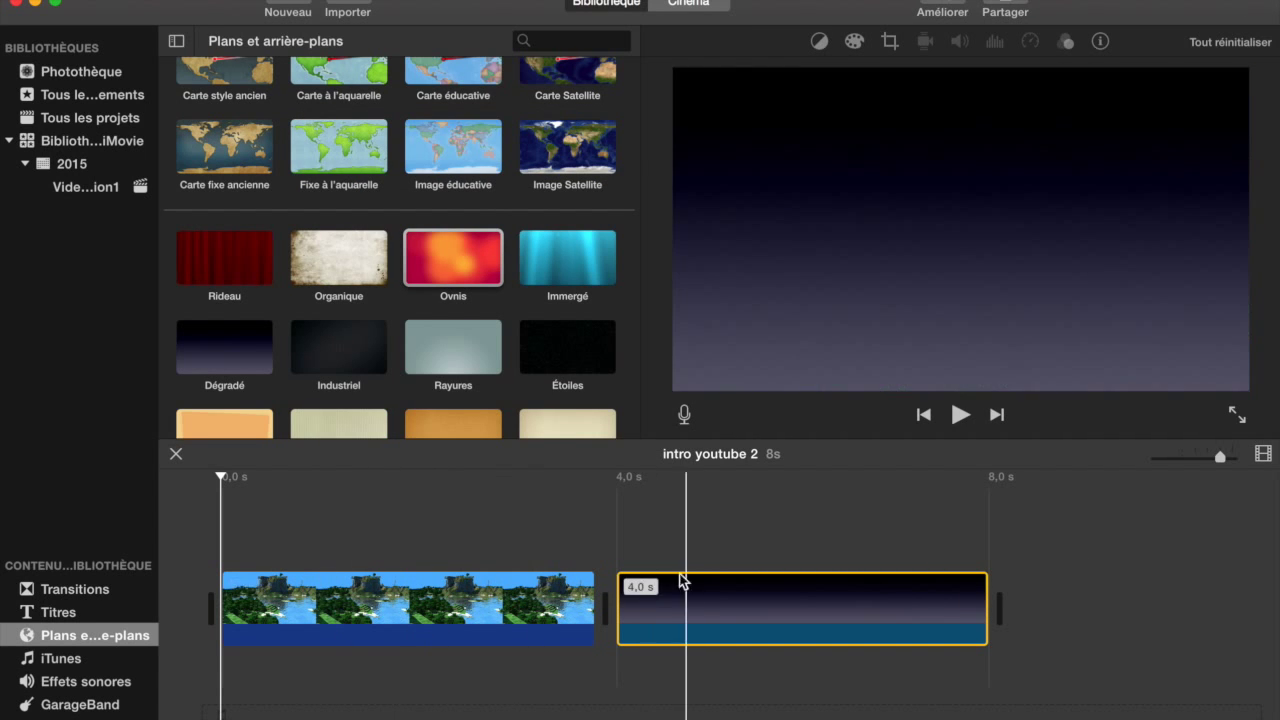
left_click(1068, 584)
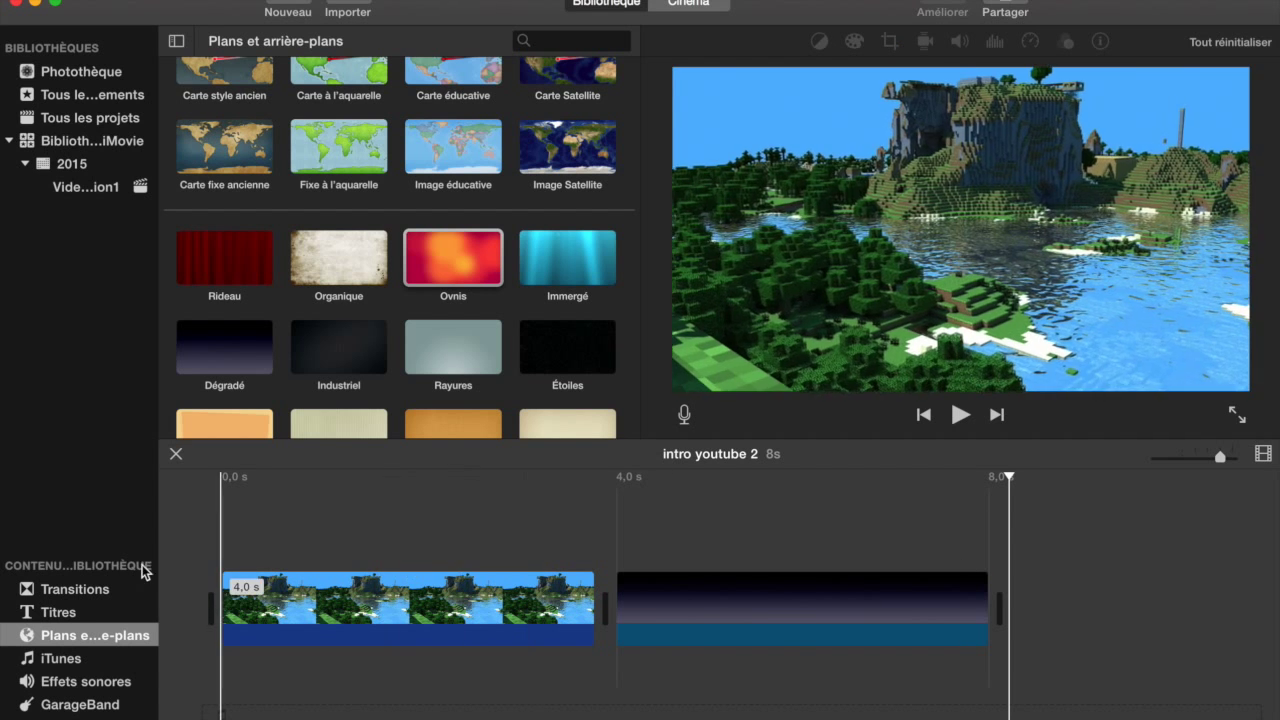
left_click(106, 615)
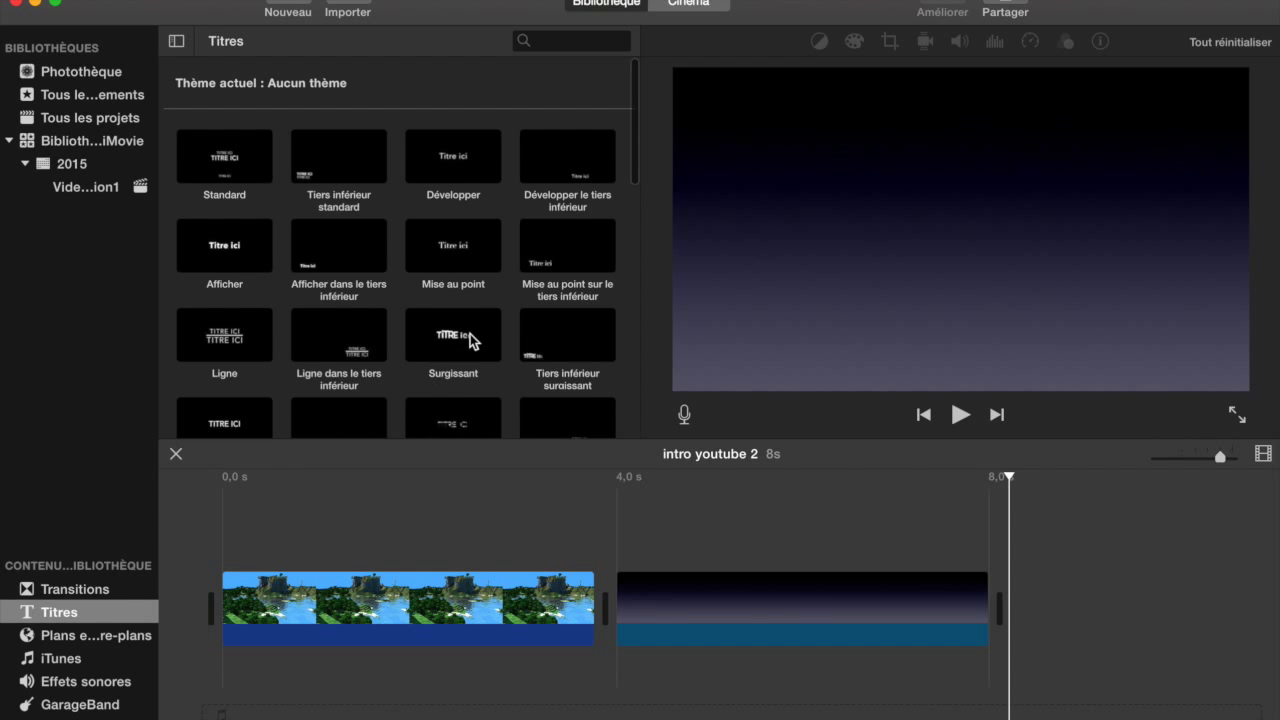
left_click(85, 637)
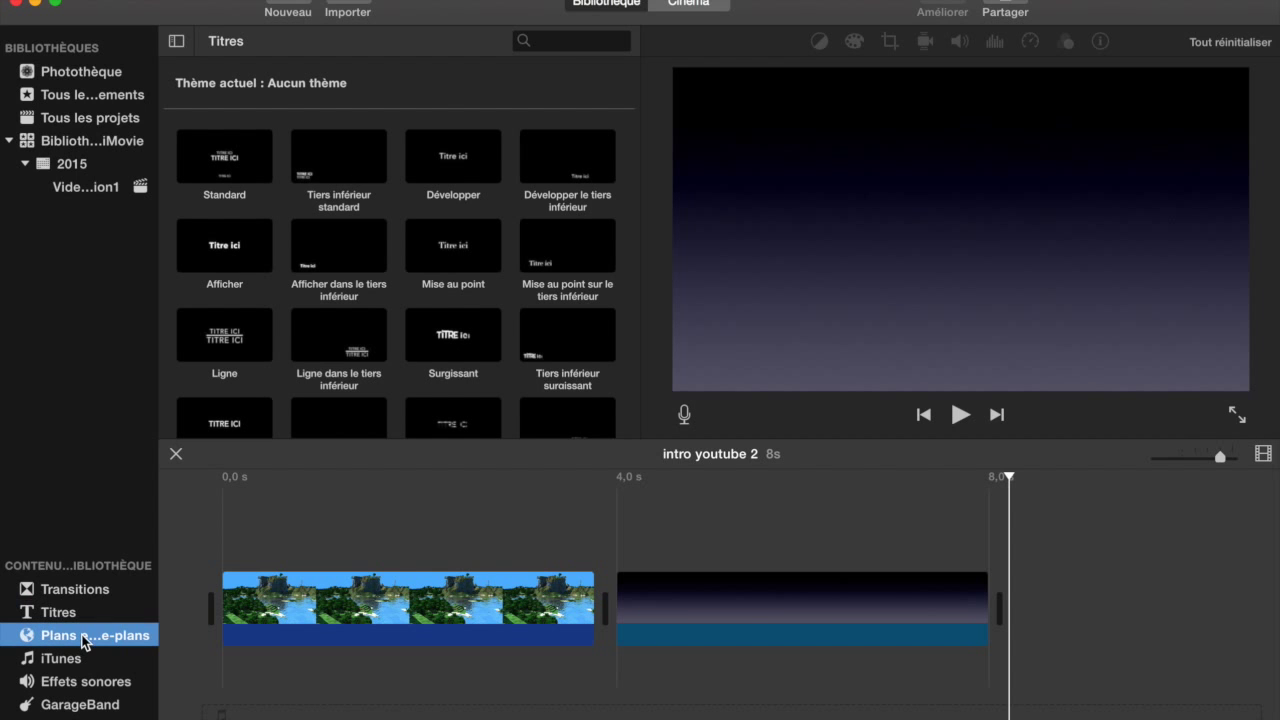
scroll(475, 348, "up", 3)
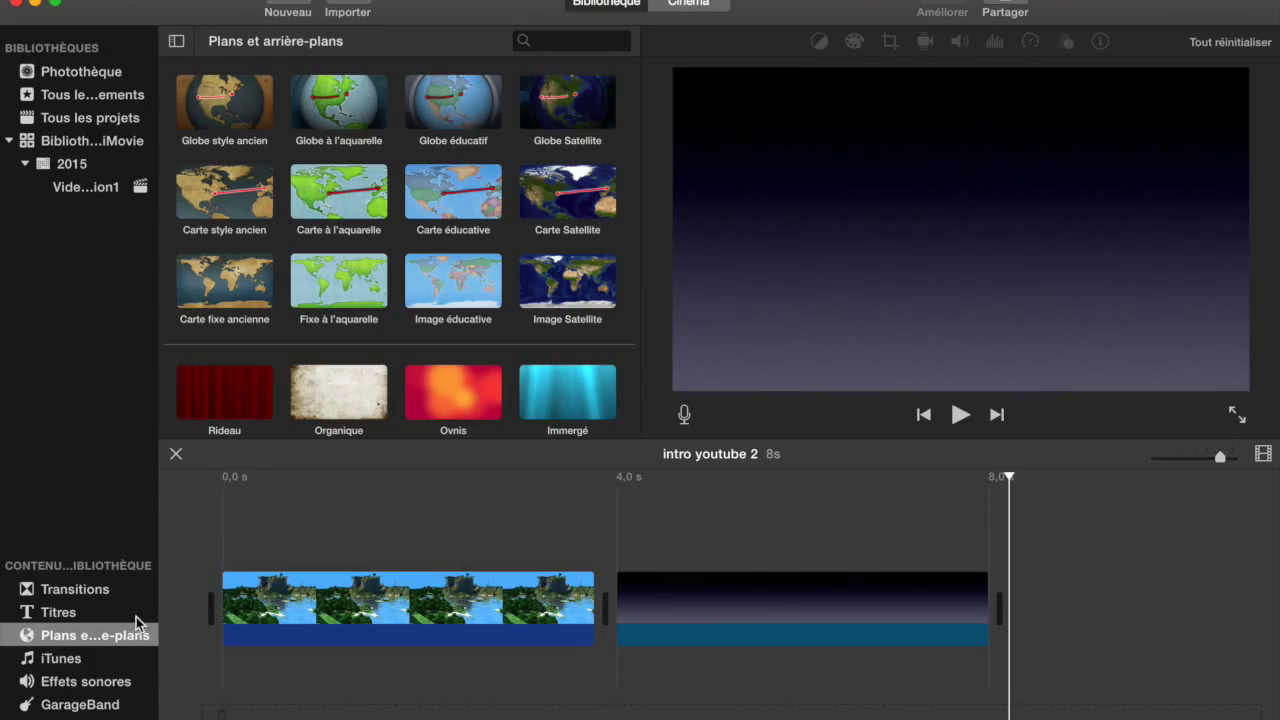
left_click(66, 591)
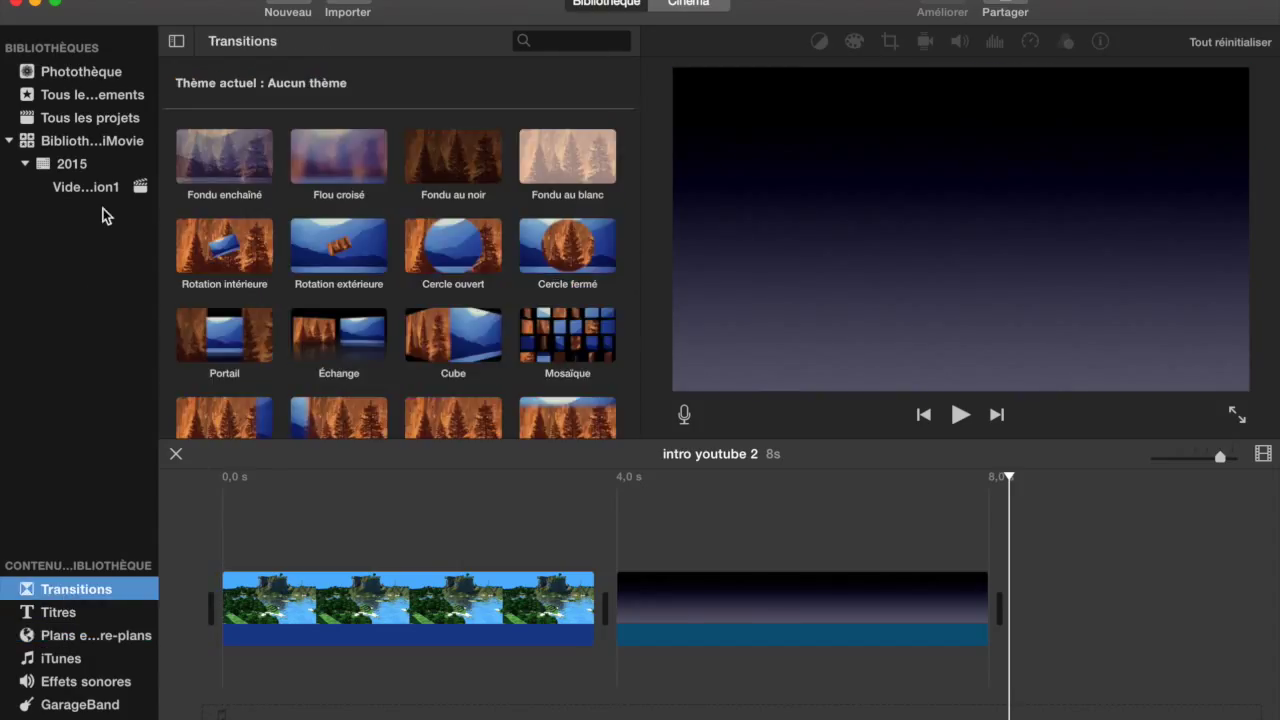
left_click(104, 188)
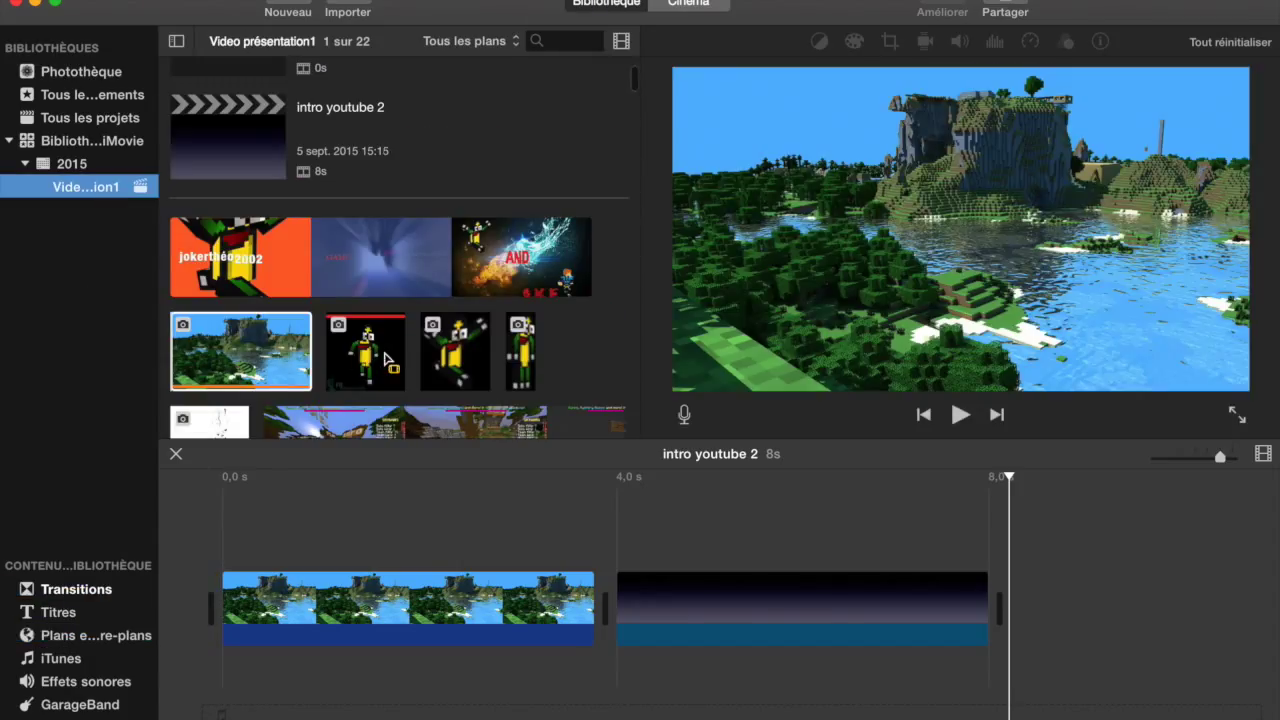
Overlay the character image with raised arms above the landscape clip, starting at 0 s
left_click(362, 362)
scroll(380, 360, "down", 2)
left_click(470, 285)
left_click_drag(460, 285, 213, 537)
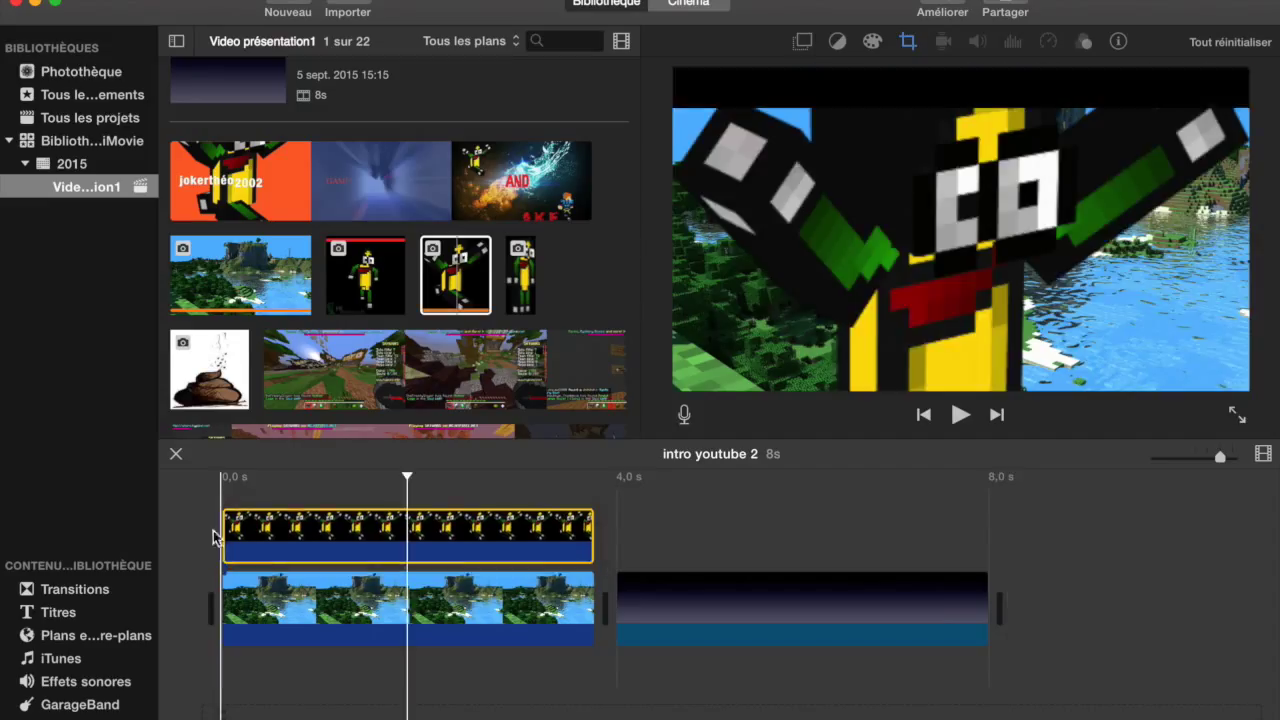
left_click(214, 518)
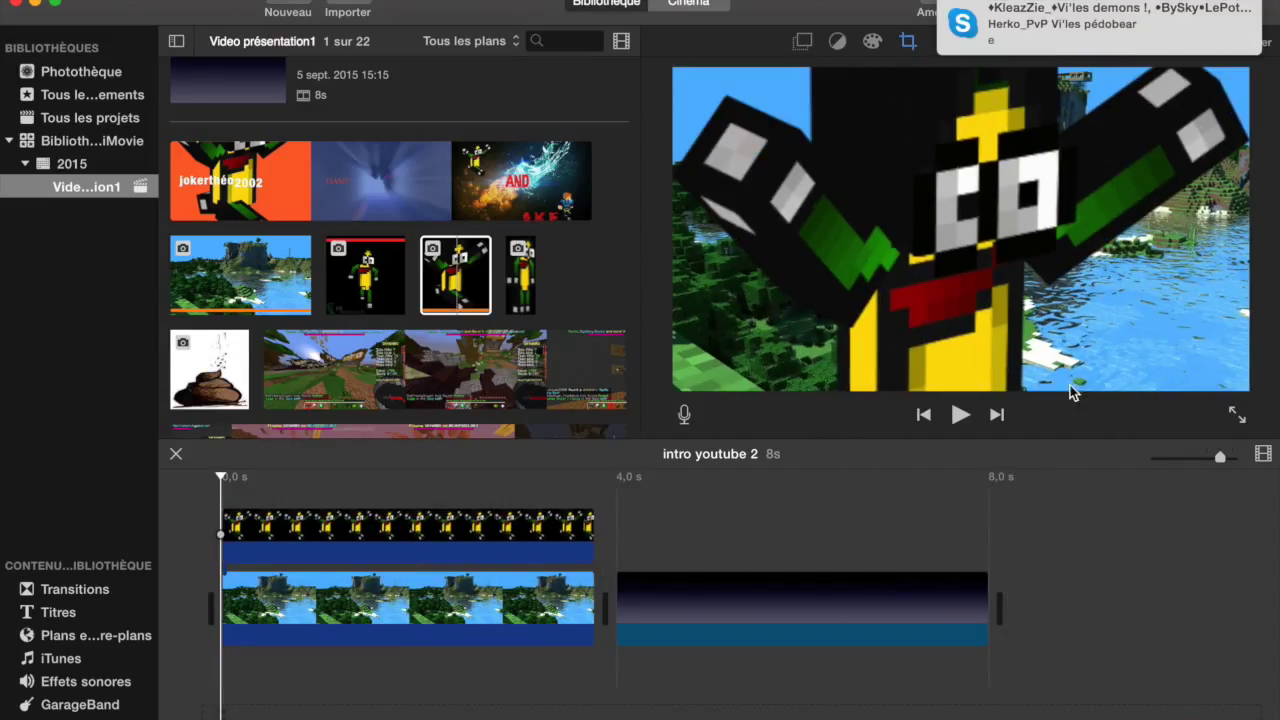
Try to answer the incoming Skype message with "2min je tourne" and return to the iMovie project
left_click(1229, 22)
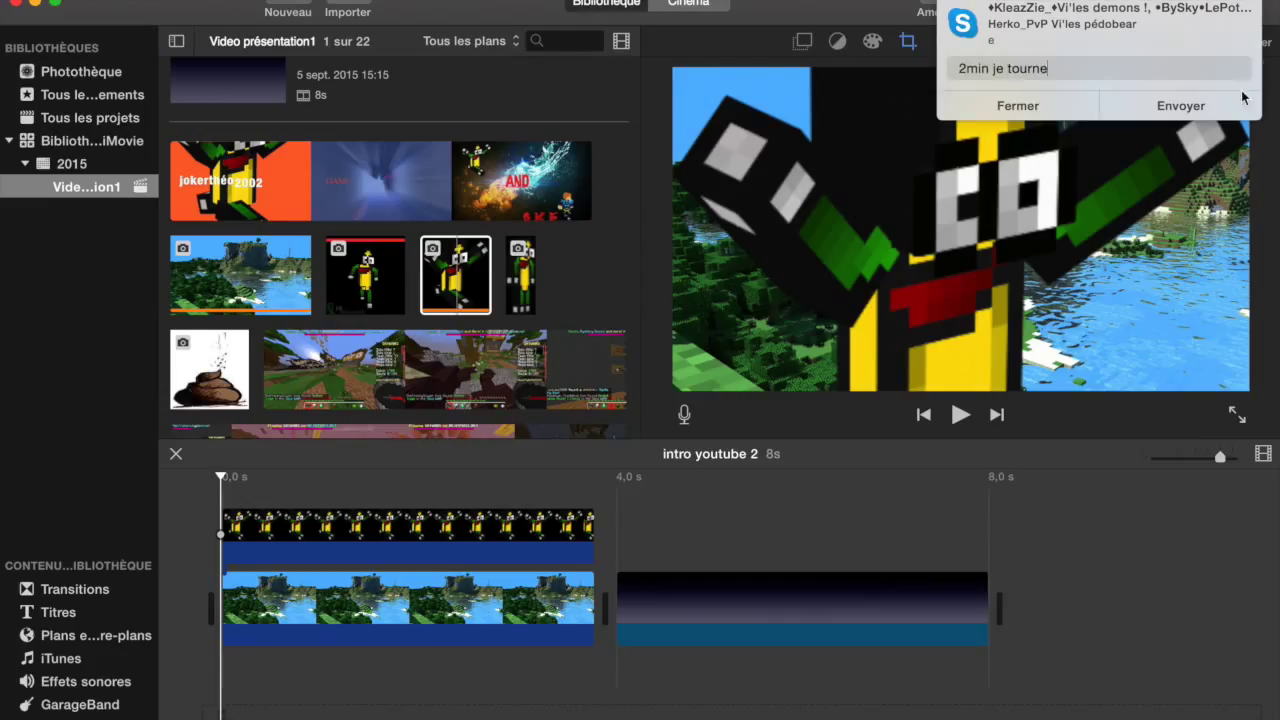
left_click(1202, 36)
left_click(1192, 110)
left_click(1190, 20)
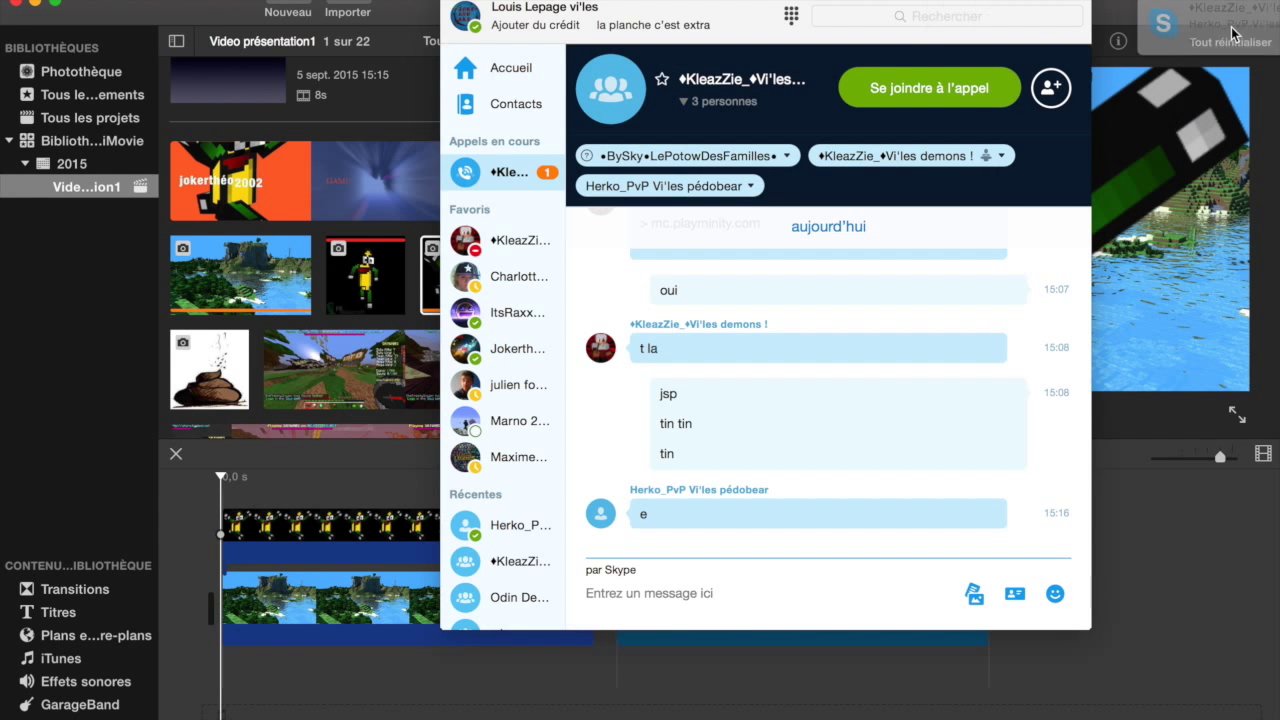
left_click(1153, 530)
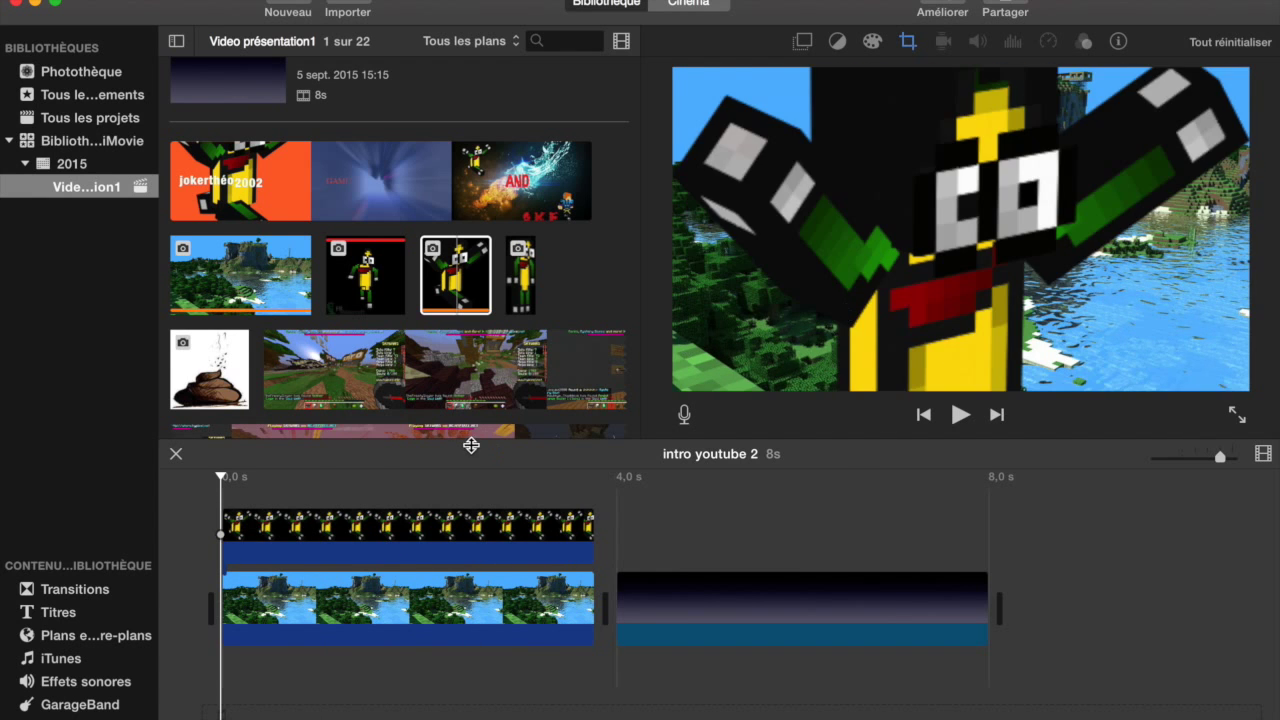
Move the character overlay to start at about 1.8 s and delete it from the timeline
left_click(393, 547)
left_click_drag(393, 547, 525, 528)
right_click(528, 527)
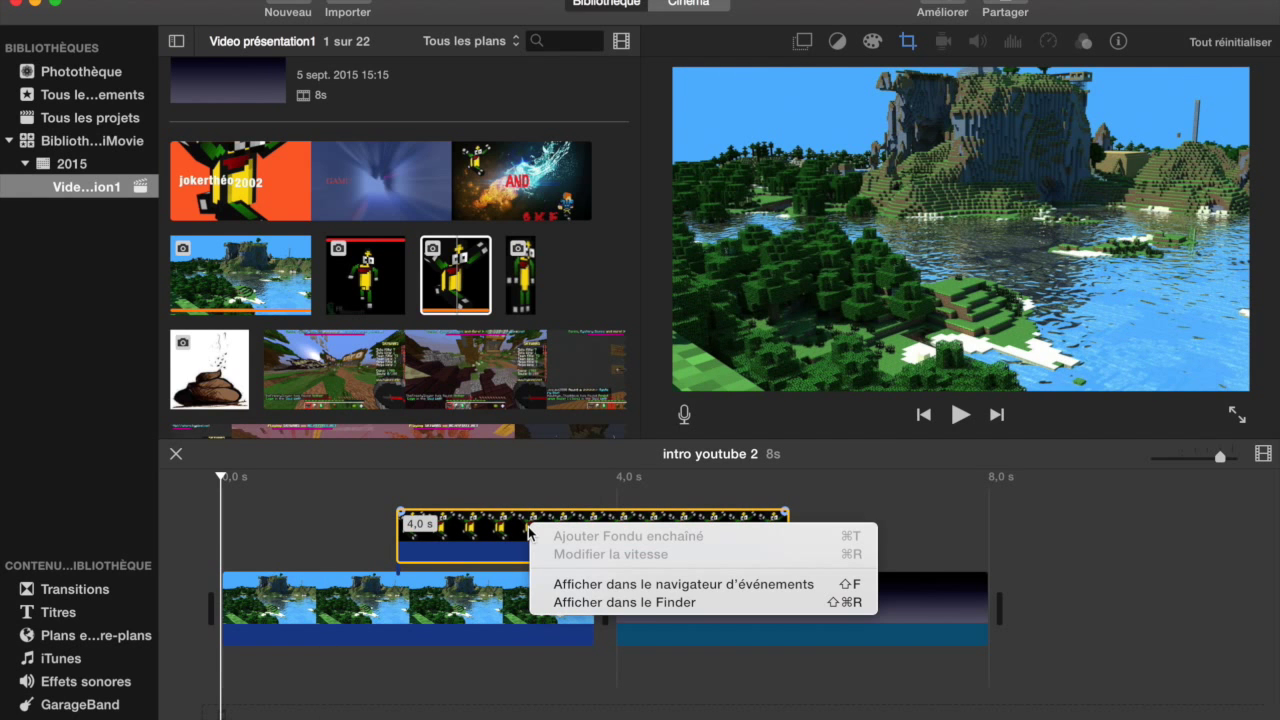
left_click(416, 558)
key("BackSpace")
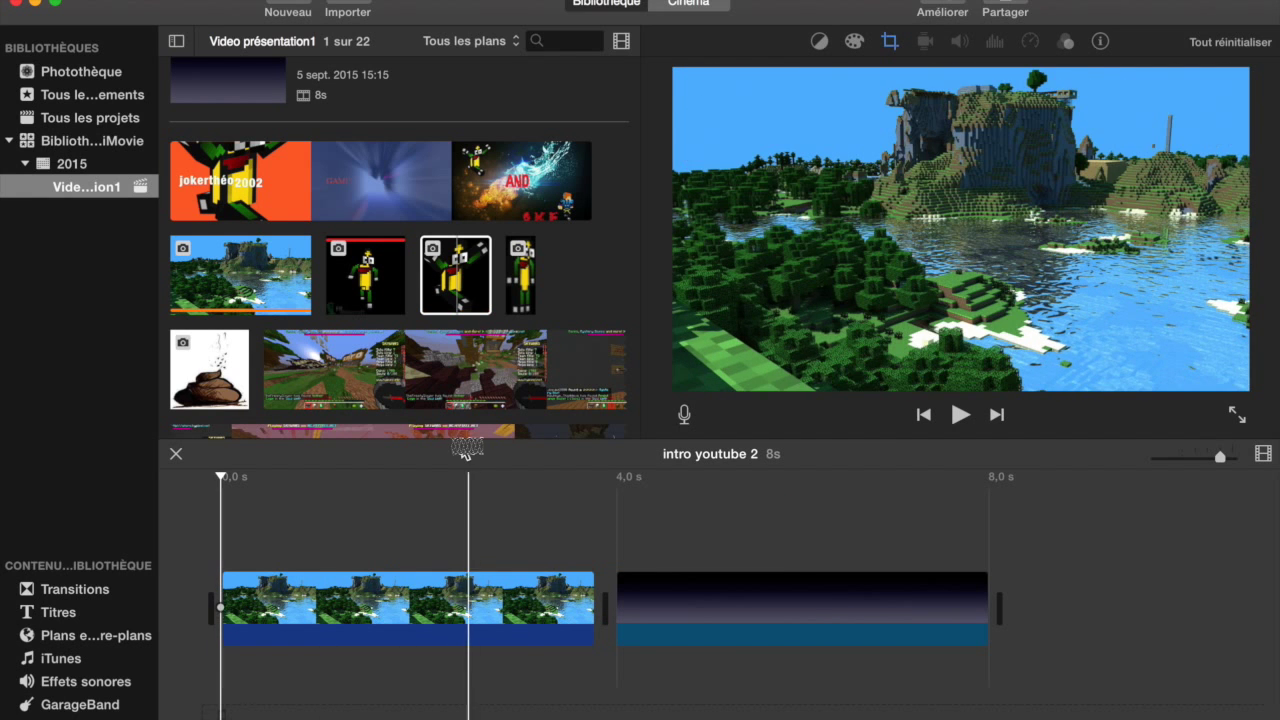
Insert the raised-arms character image into the landscape clip at about 1.7 s and delete the inserted clip
mouse_move(460, 250)
left_mouse_down()
mouse_move(455, 560)
mouse_move(380, 604)
left_mouse_up()
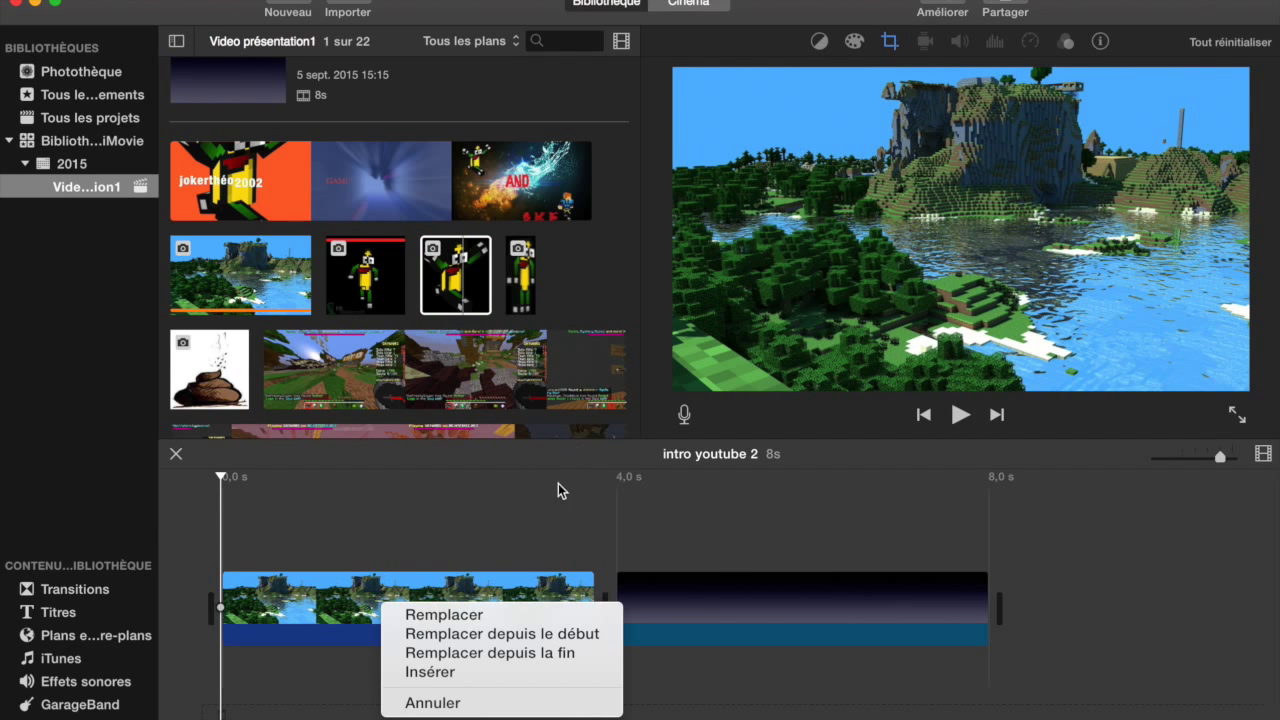
left_click(494, 674)
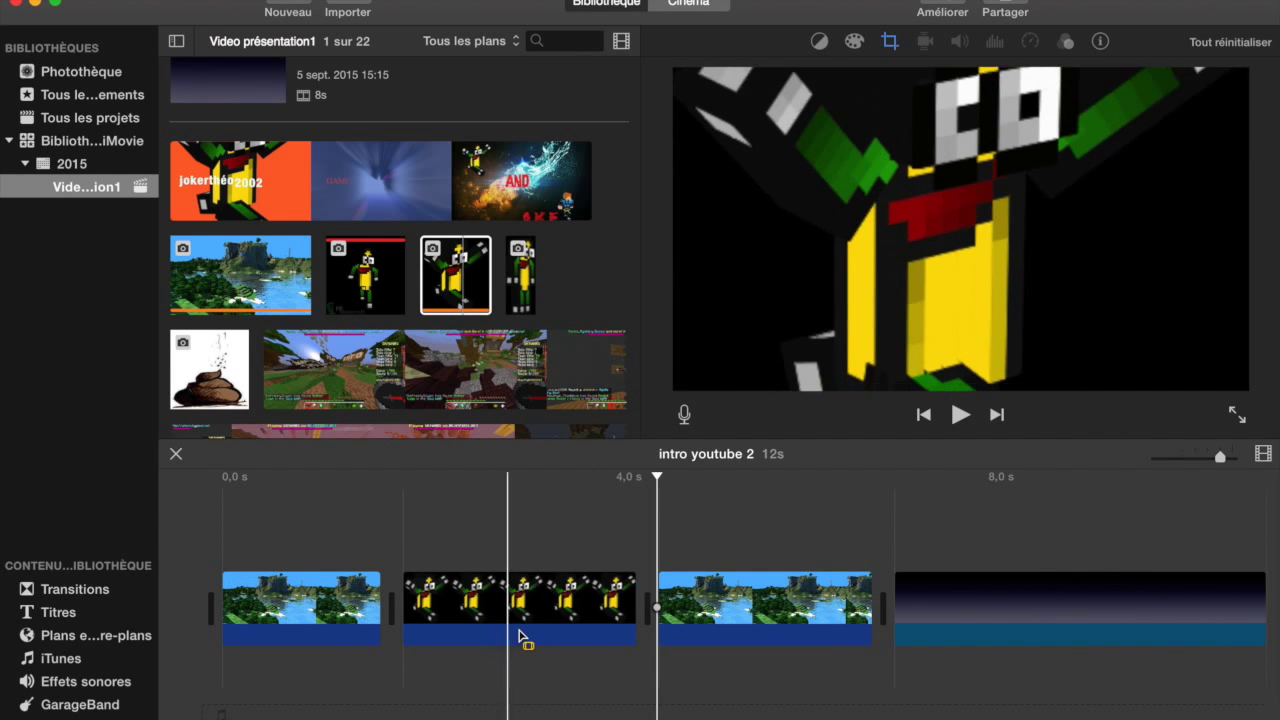
right_click(533, 613)
left_click(596, 534)
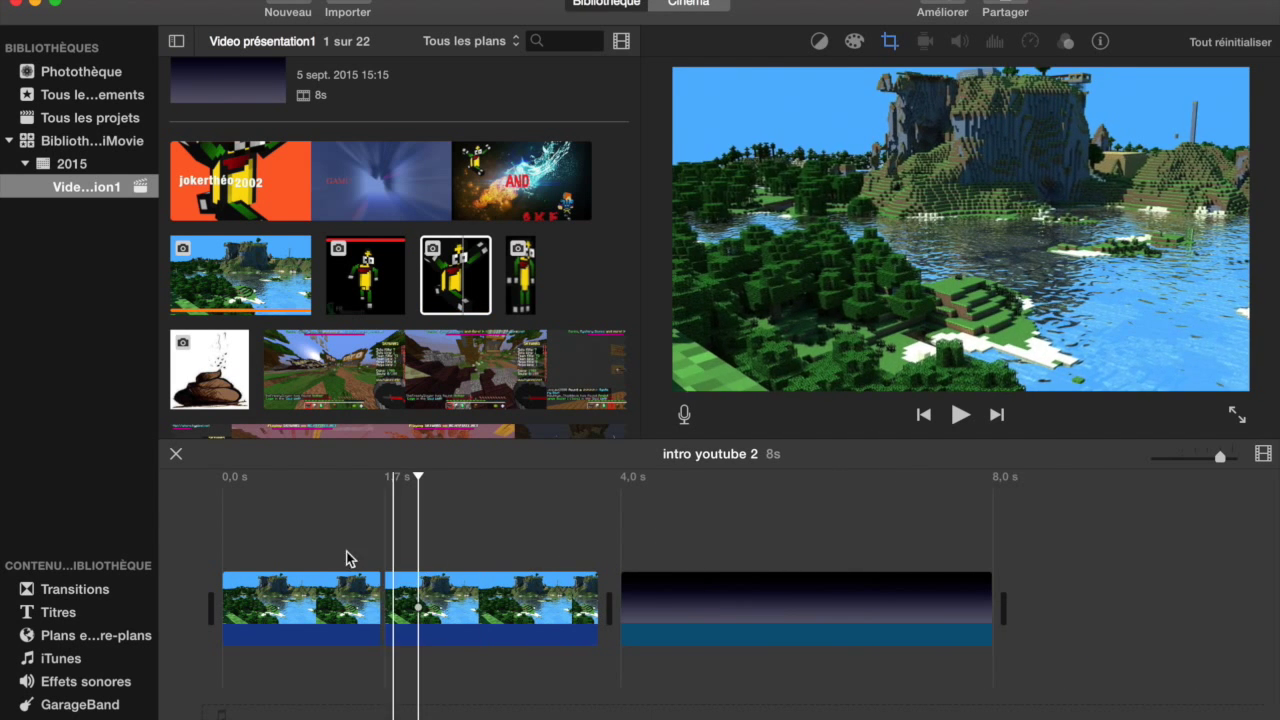
Overlay the raised-arms character image above the two landscape clips, aligned with the project start at 0 s
left_click(339, 553)
left_click_drag(465, 290, 480, 560)
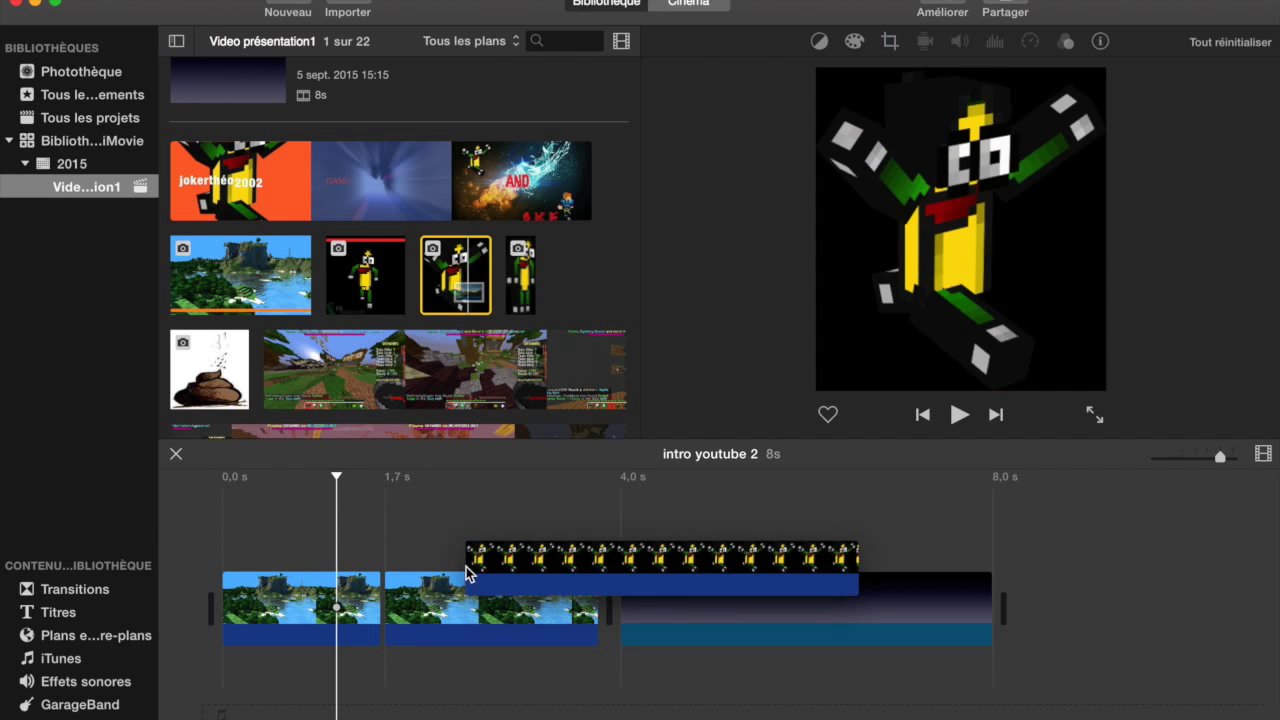
left_click_drag(316, 517, 266, 527)
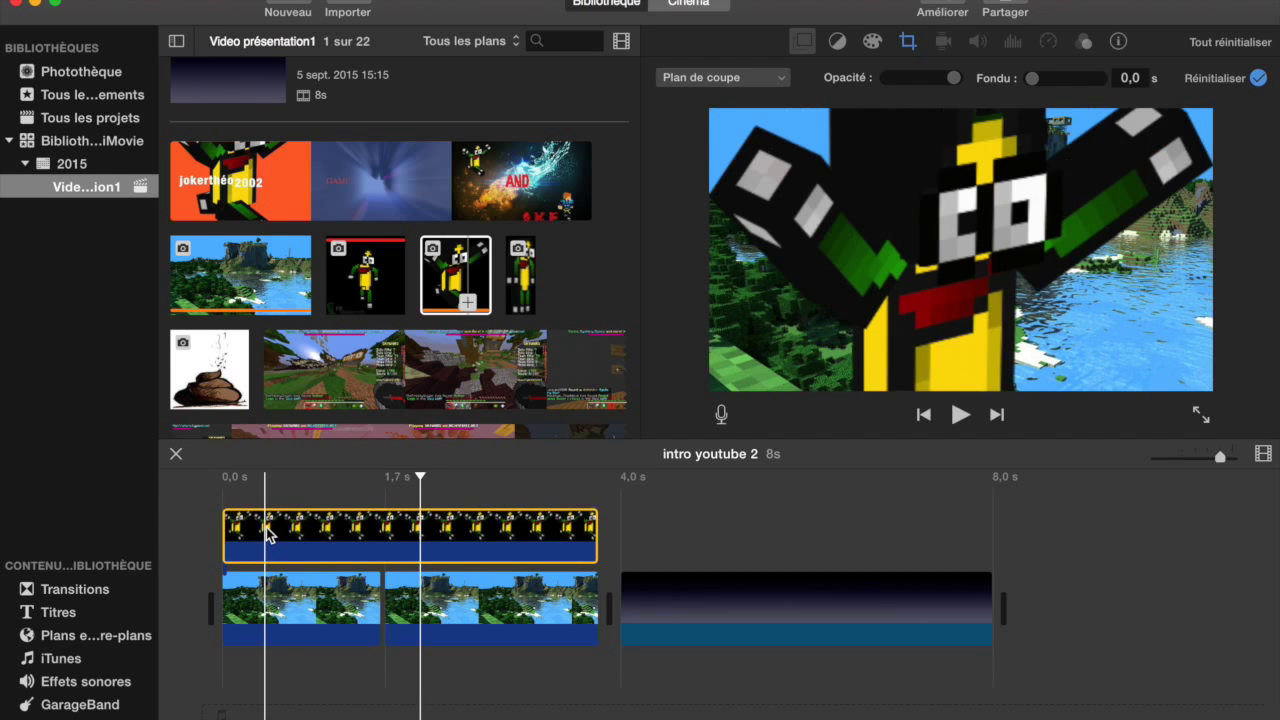
Add a Lumière parasite title above the character overlay, starting at 0 s
left_click(207, 512)
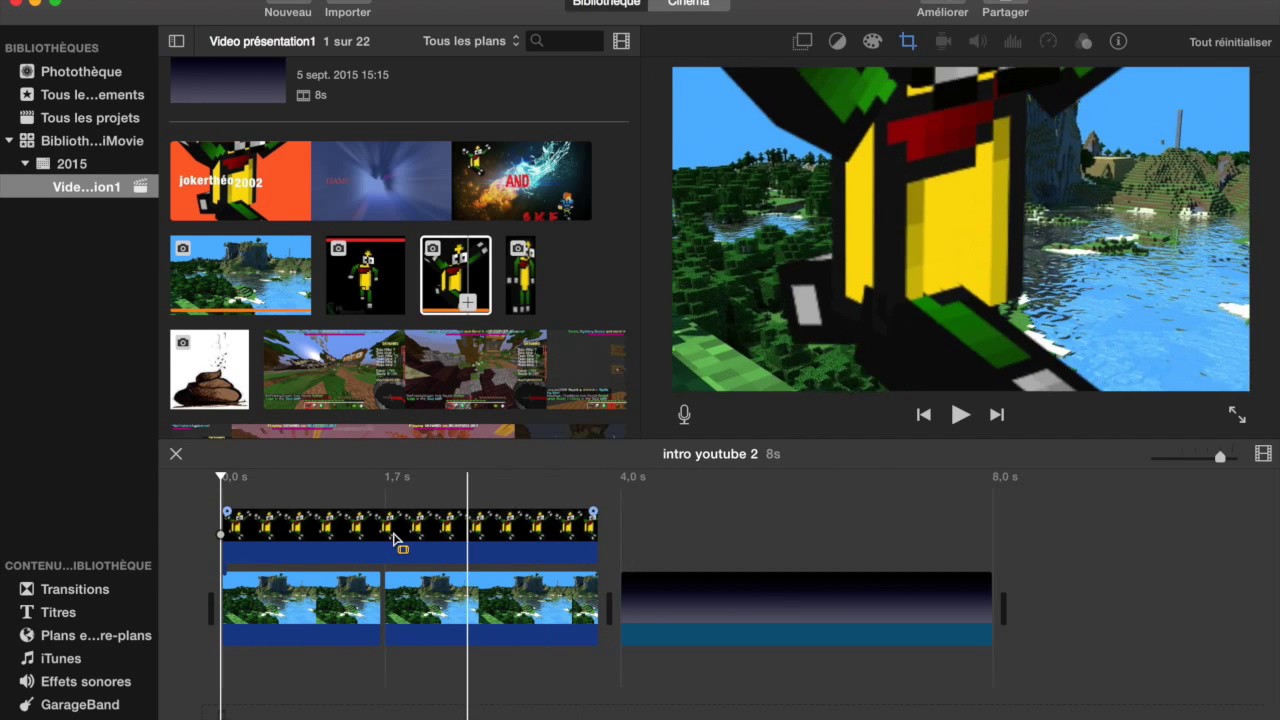
left_click(76, 618)
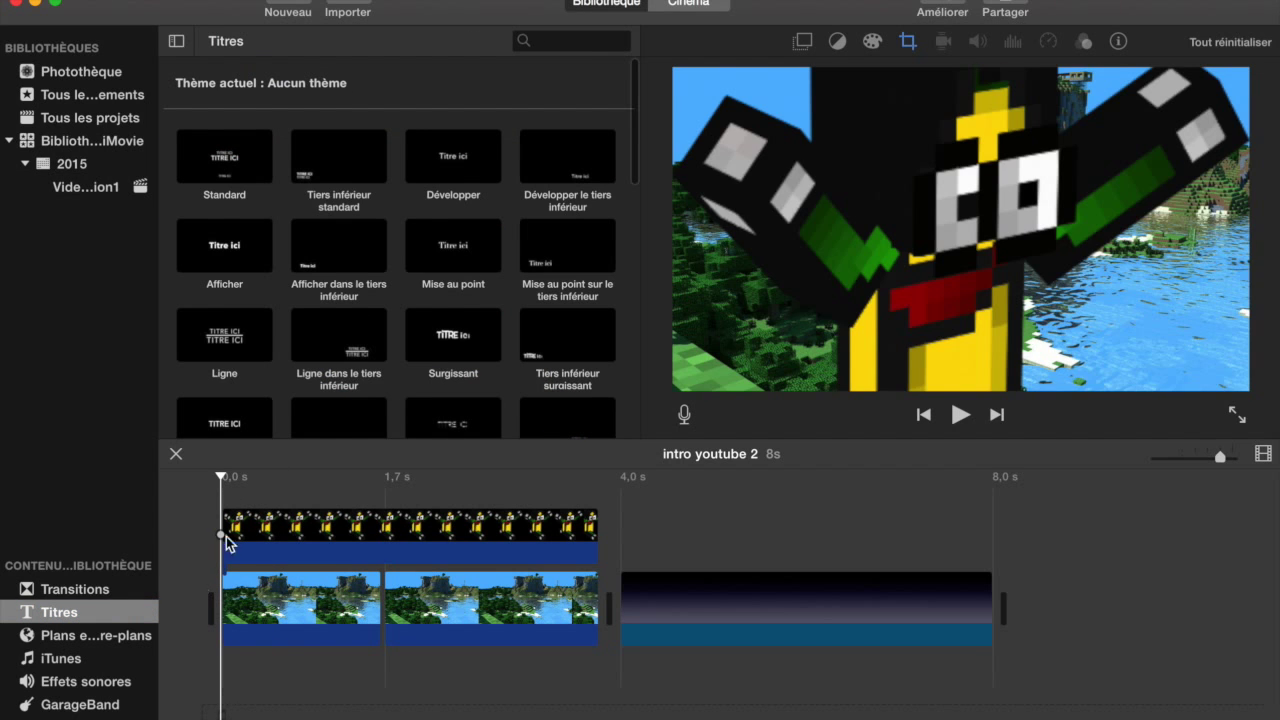
scroll(488, 312, "down", 8)
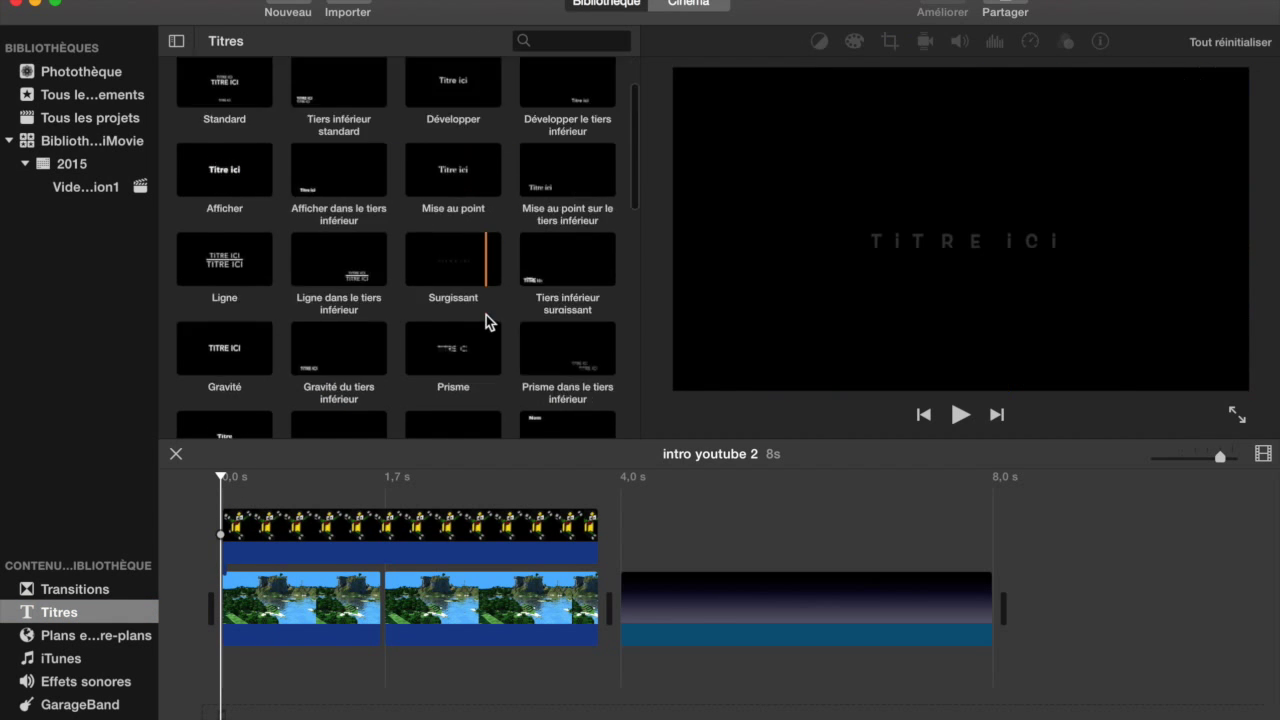
scroll(488, 321, "up", 1)
left_click_drag(457, 333, 222, 492)
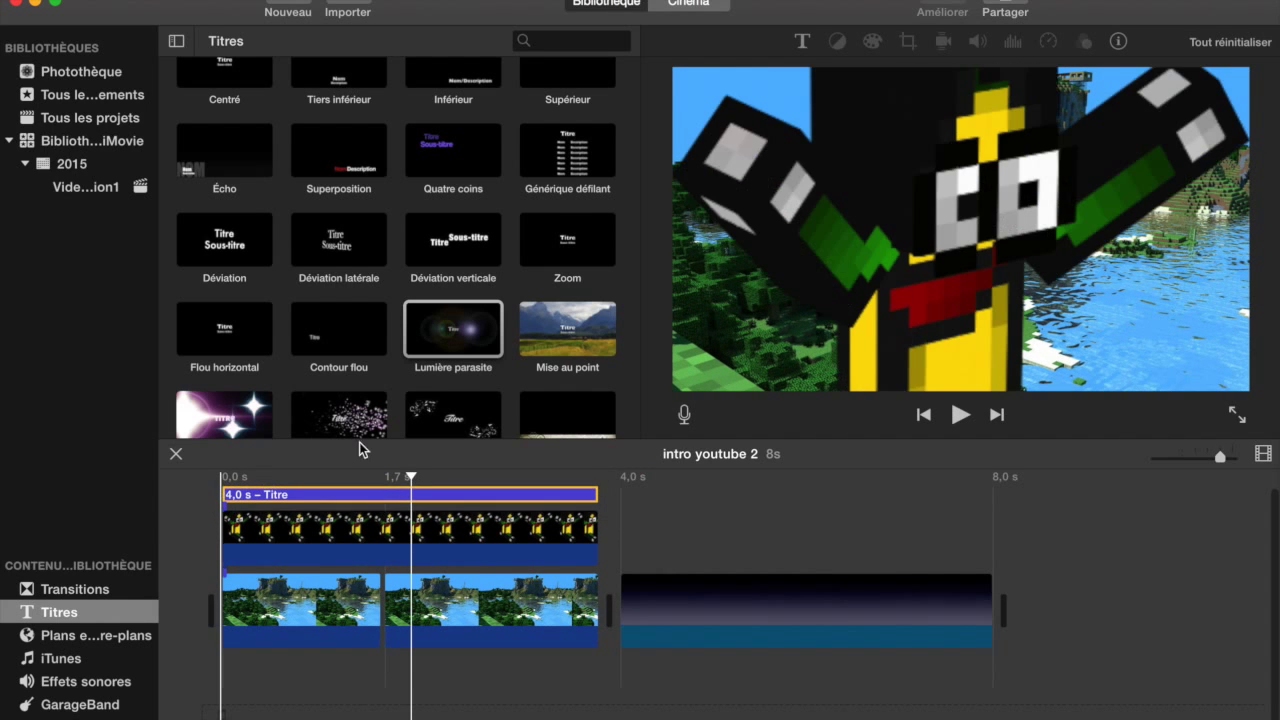
Replace the Lumière parasite title's placeholder text with "JOKERTHO2002"
left_click(442, 494)
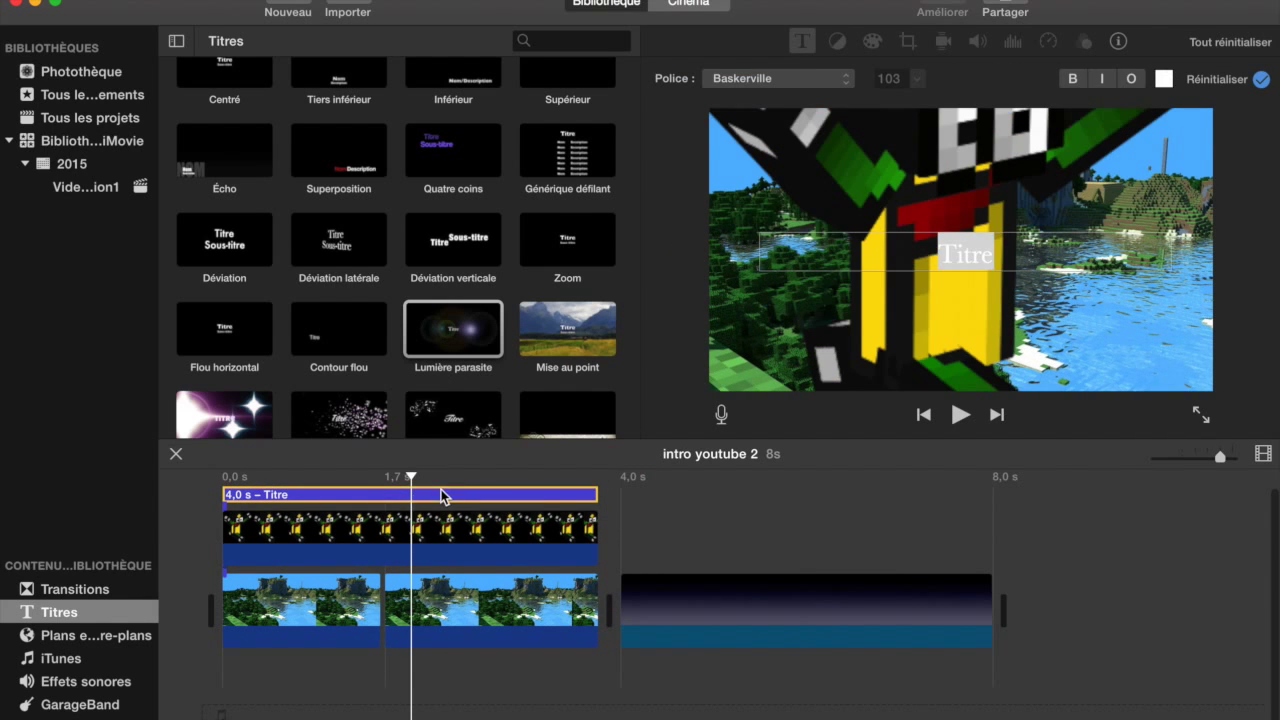
key("BackSpace")
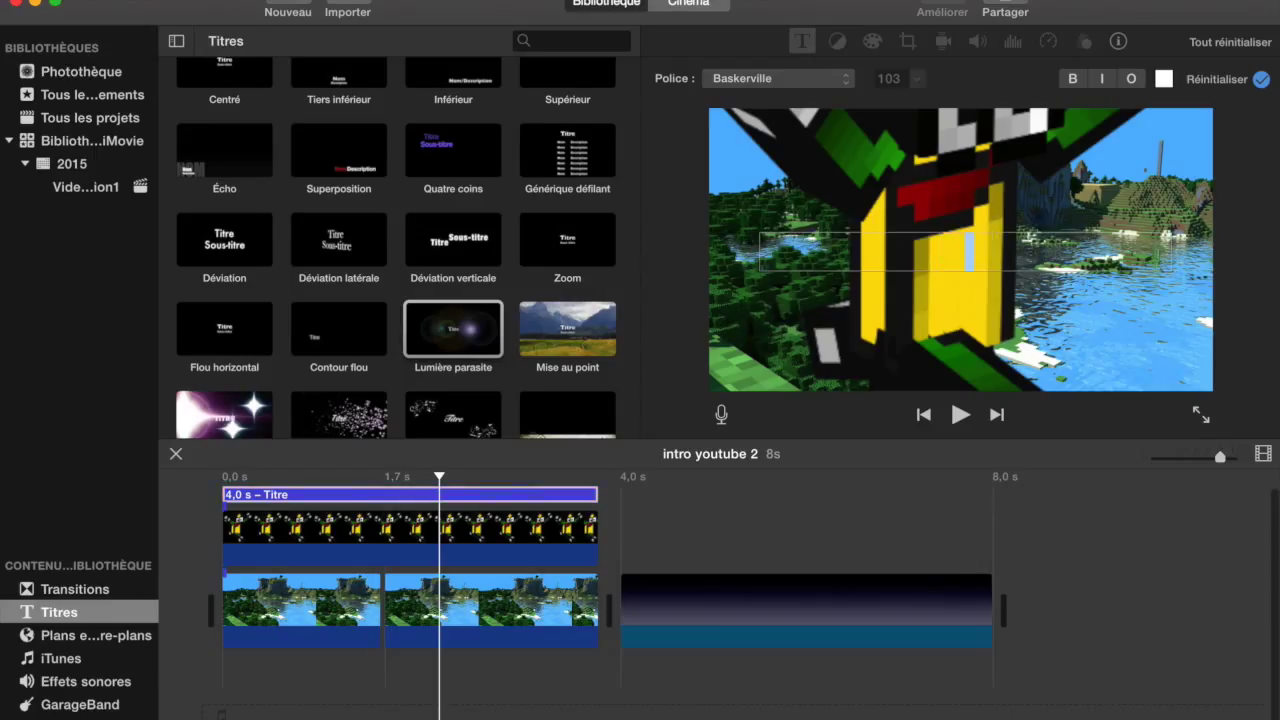
type("JOKERTH2")
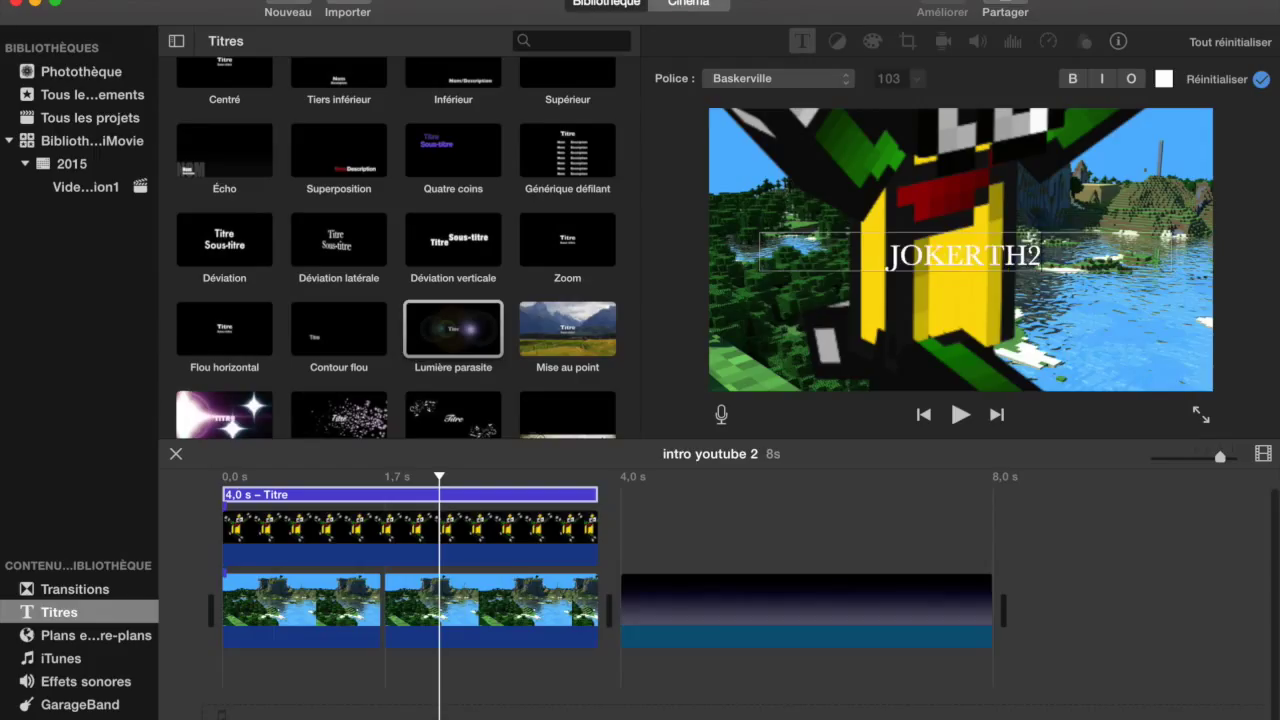
type("2002")
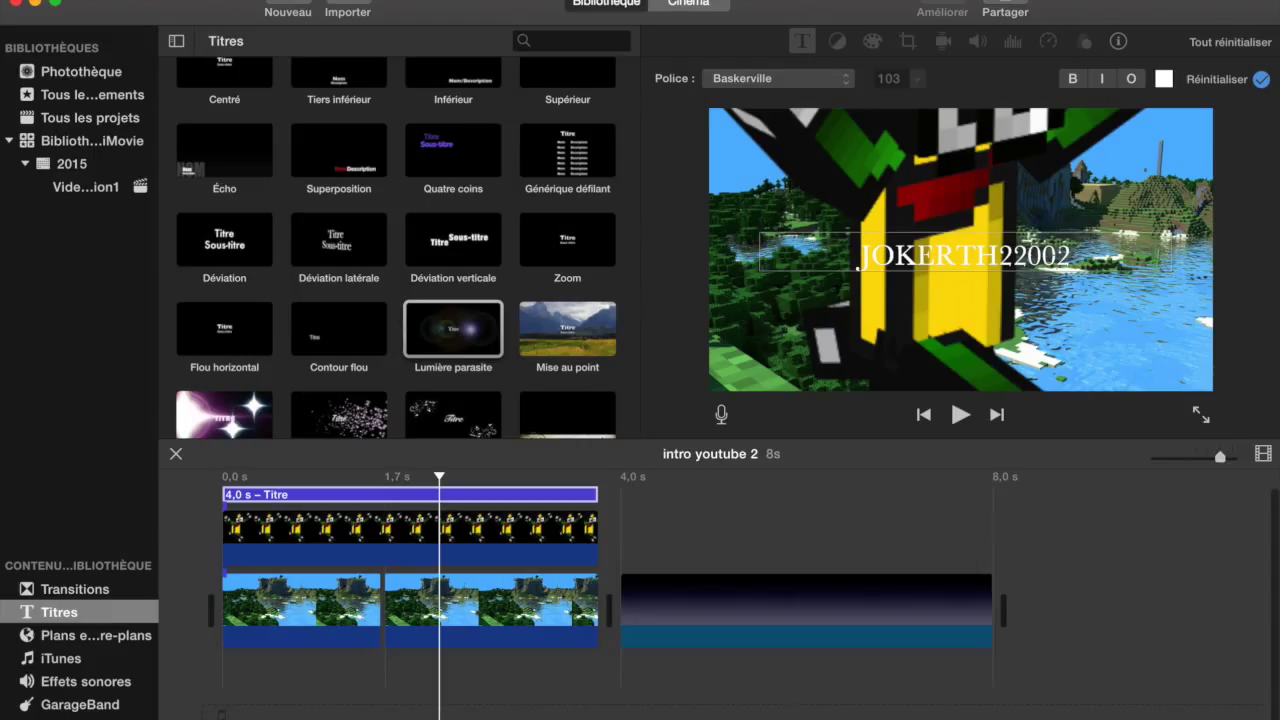
key("BackSpace")
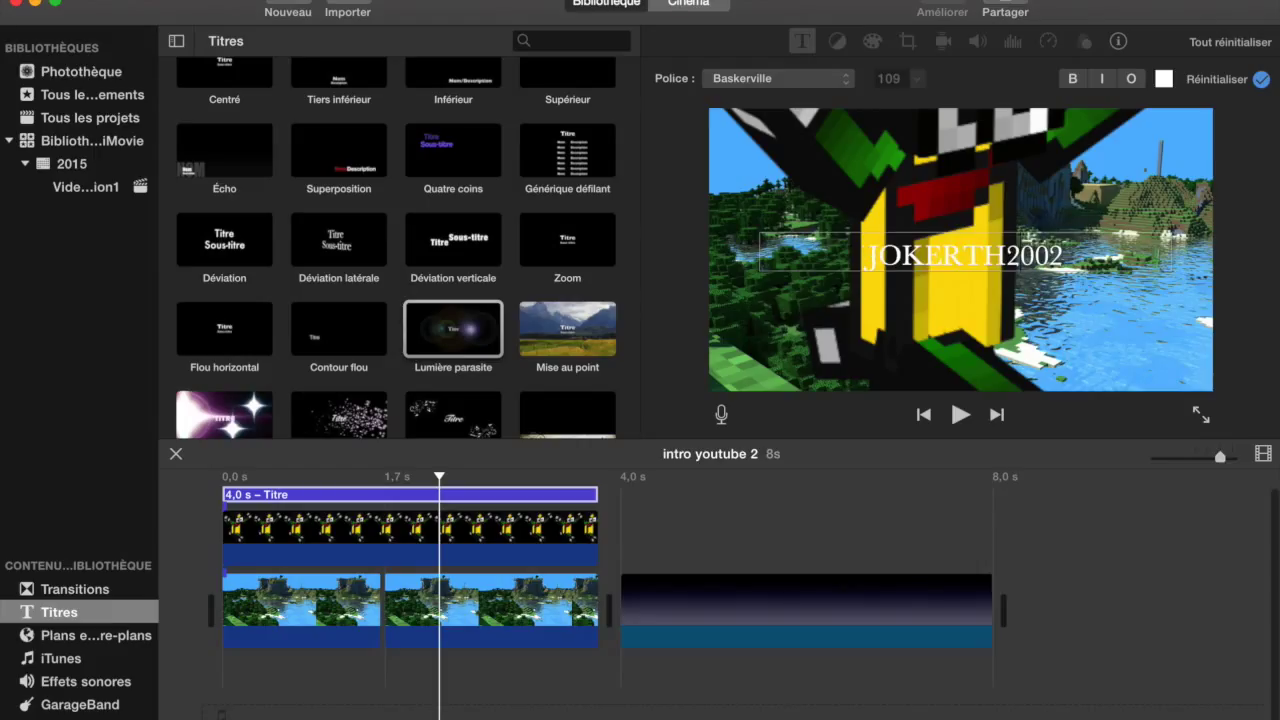
type("o")
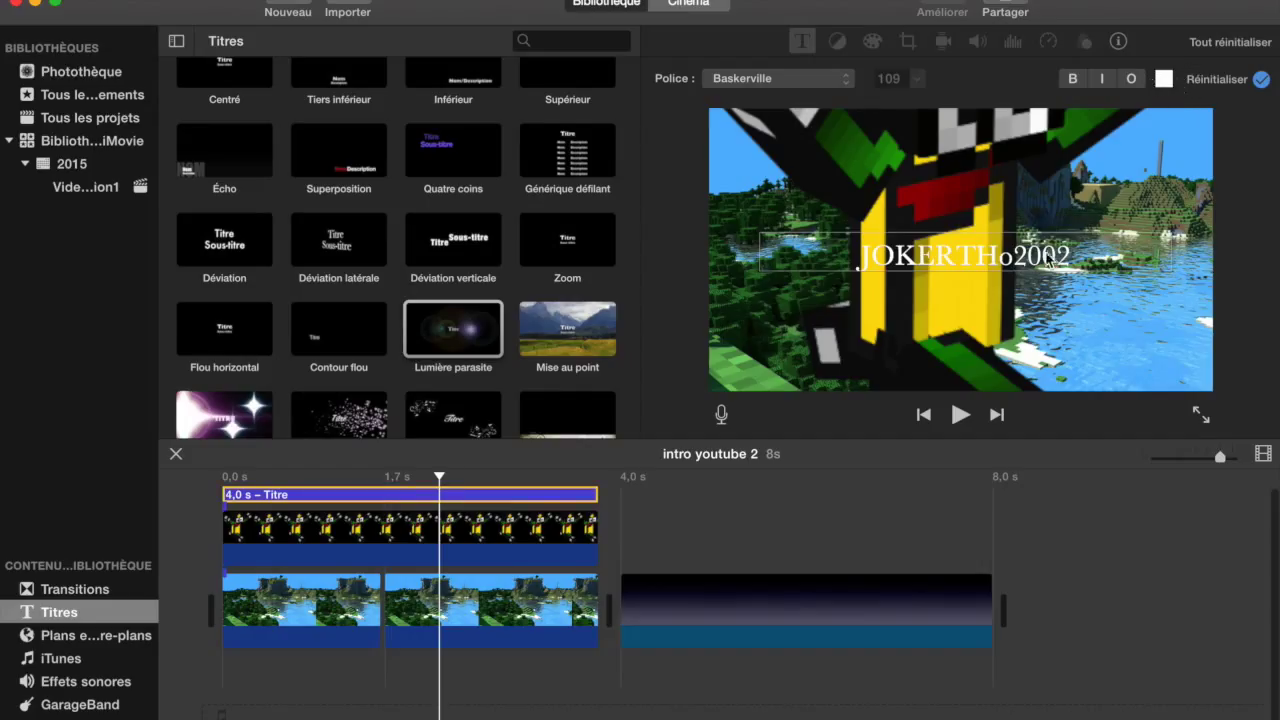
key("BackSpace")
type("O")
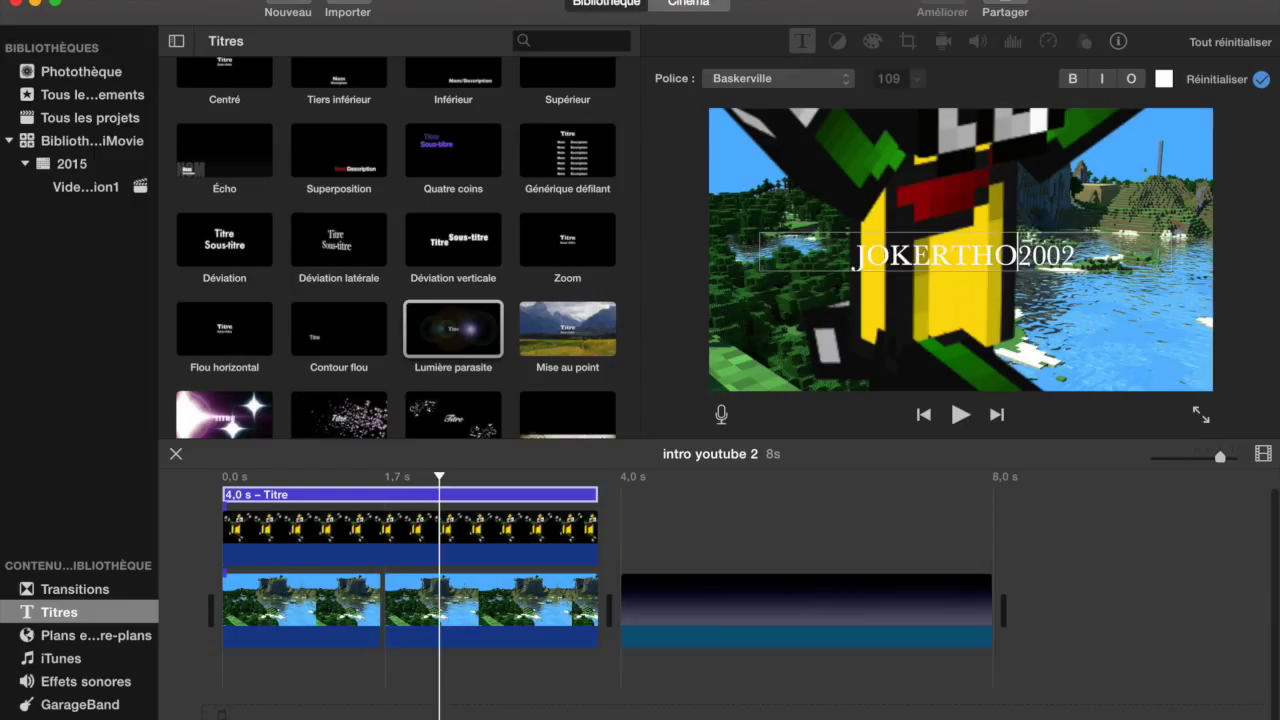
Colour the JOKERTHO2002 title text a slightly darkened red
left_click(1163, 79)
left_click(406, 437)
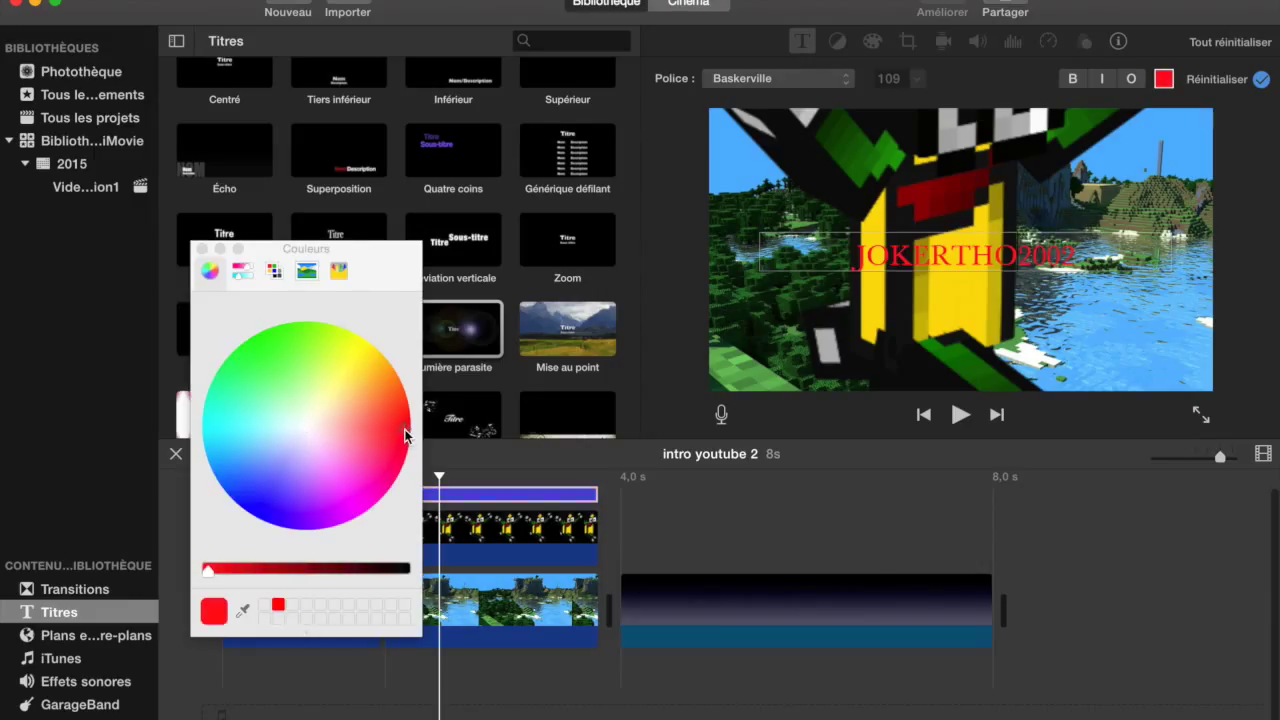
left_click_drag(406, 428, 406, 408)
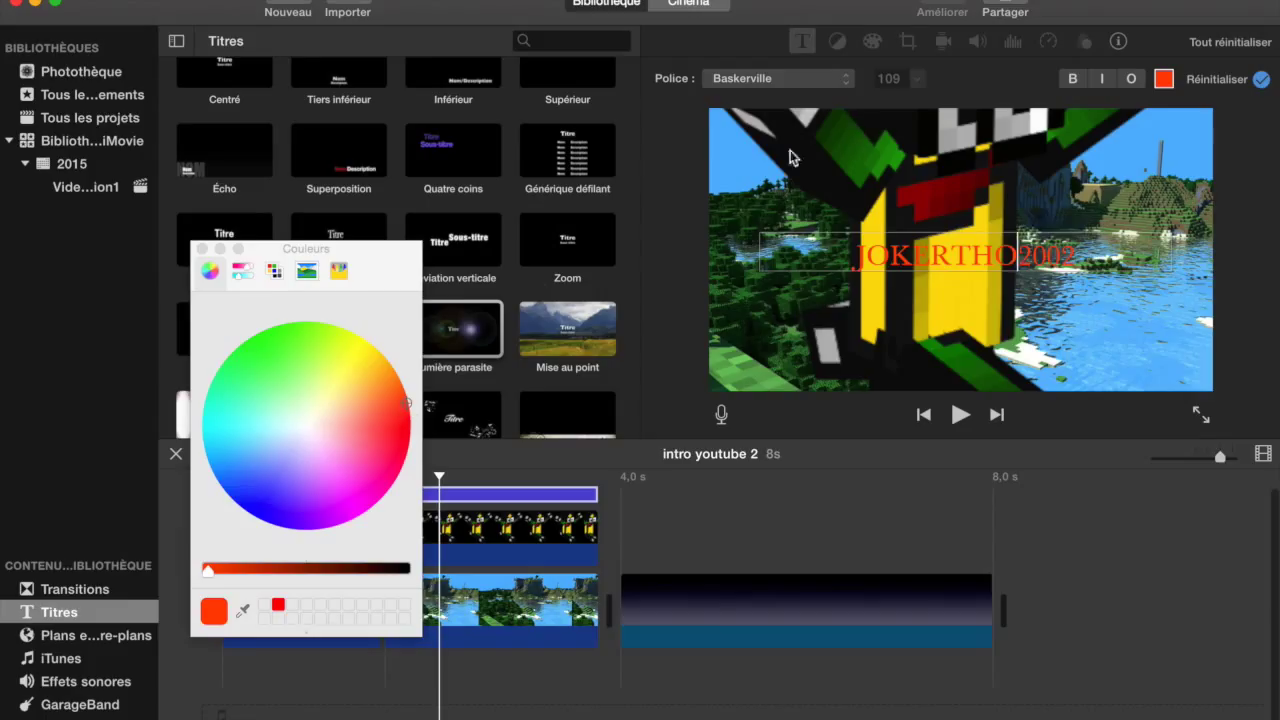
left_click(242, 271)
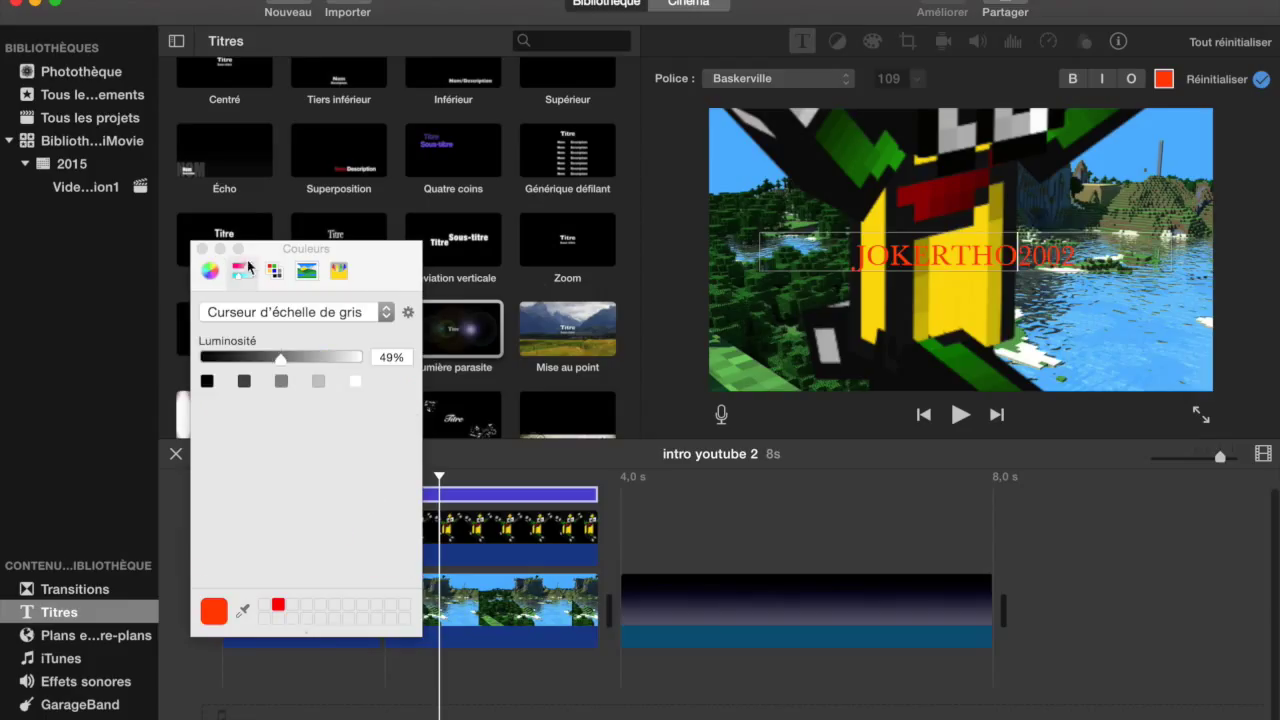
mouse_move(283, 362)
left_mouse_down()
mouse_move(345, 362)
mouse_move(220, 360)
mouse_move(307, 357)
mouse_move(280, 357)
left_mouse_up()
left_click(212, 272)
left_click_drag(338, 454, 463, 420)
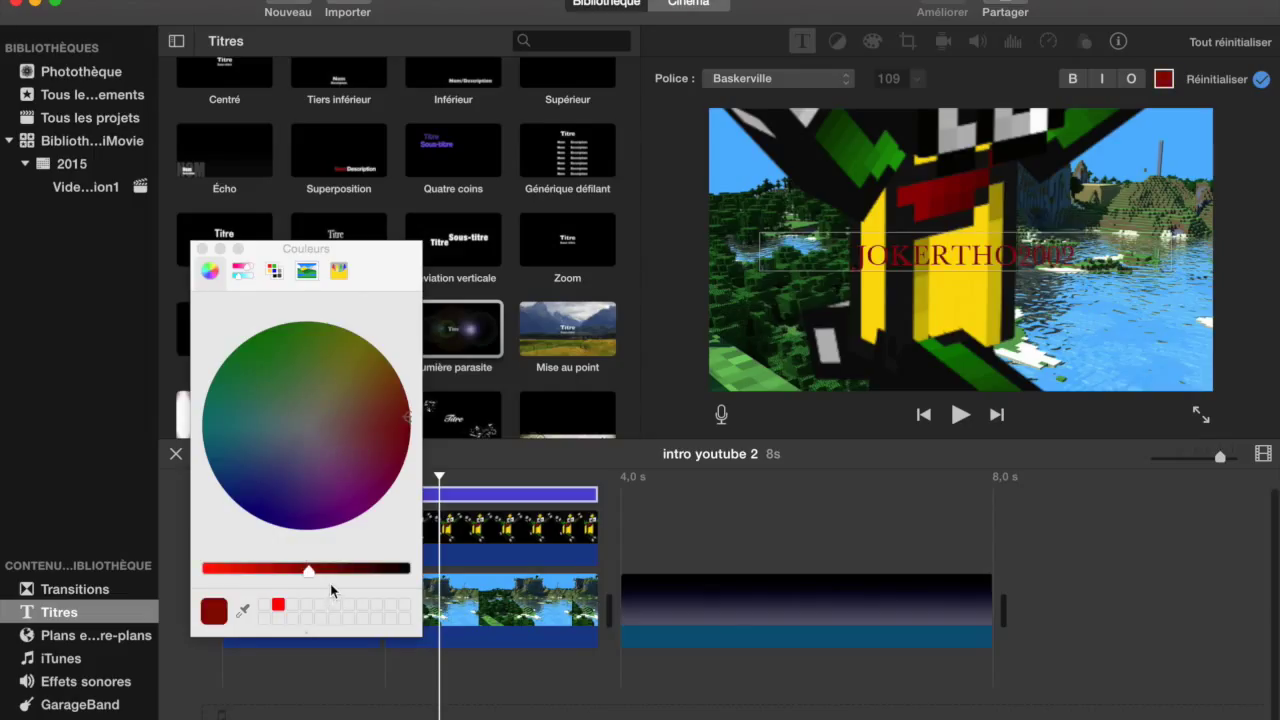
left_click_drag(310, 581, 250, 568)
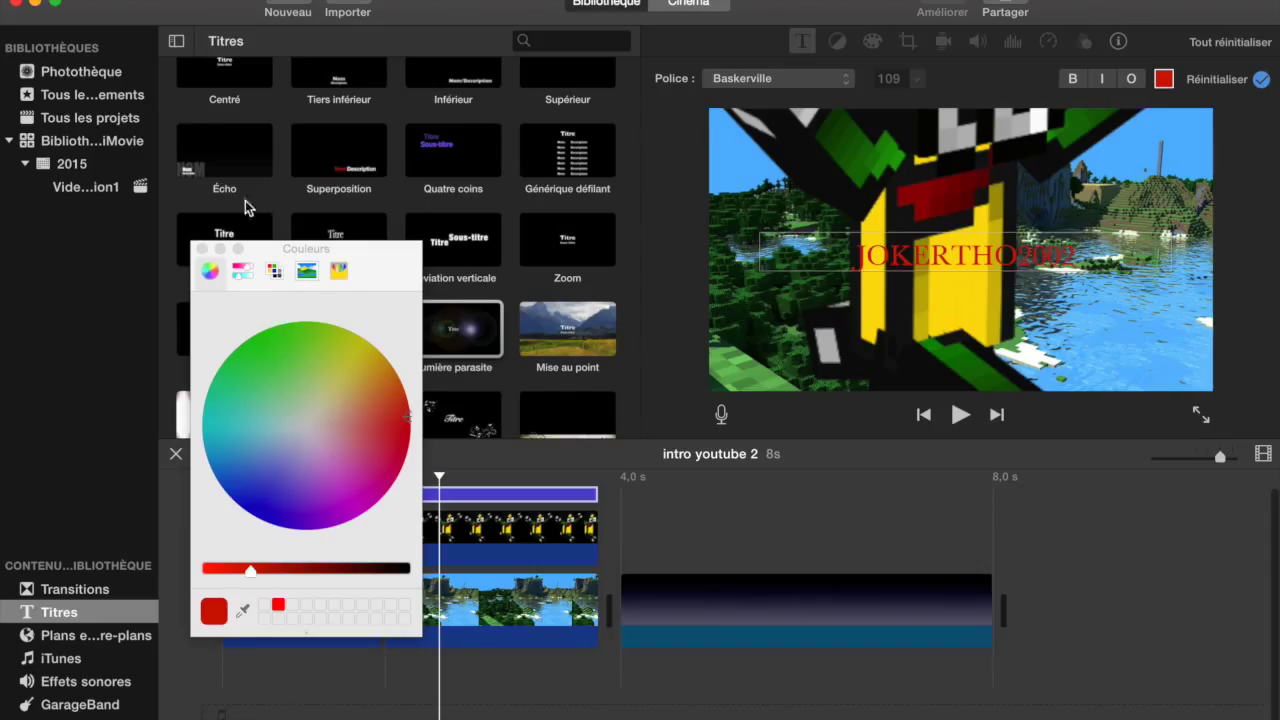
left_click(202, 248)
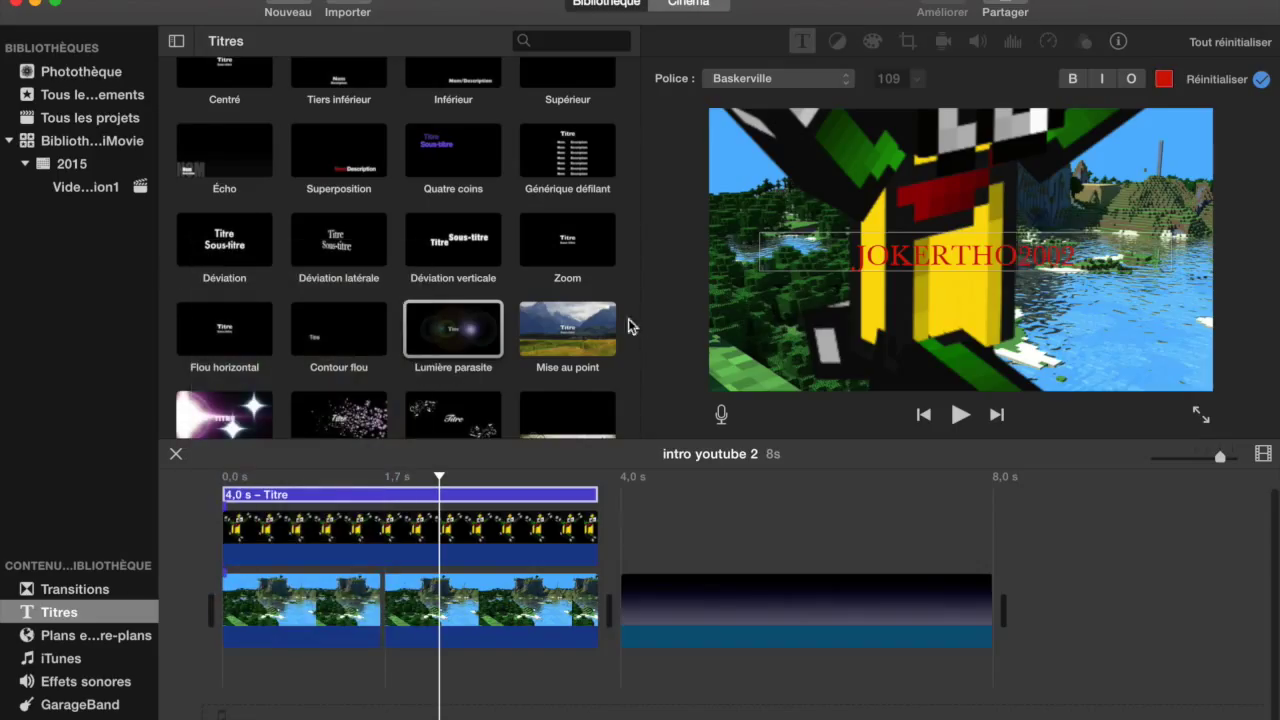
Add a Déviation verticale title above the dark gradient background clip, starting at 4.0 s
left_click(427, 240)
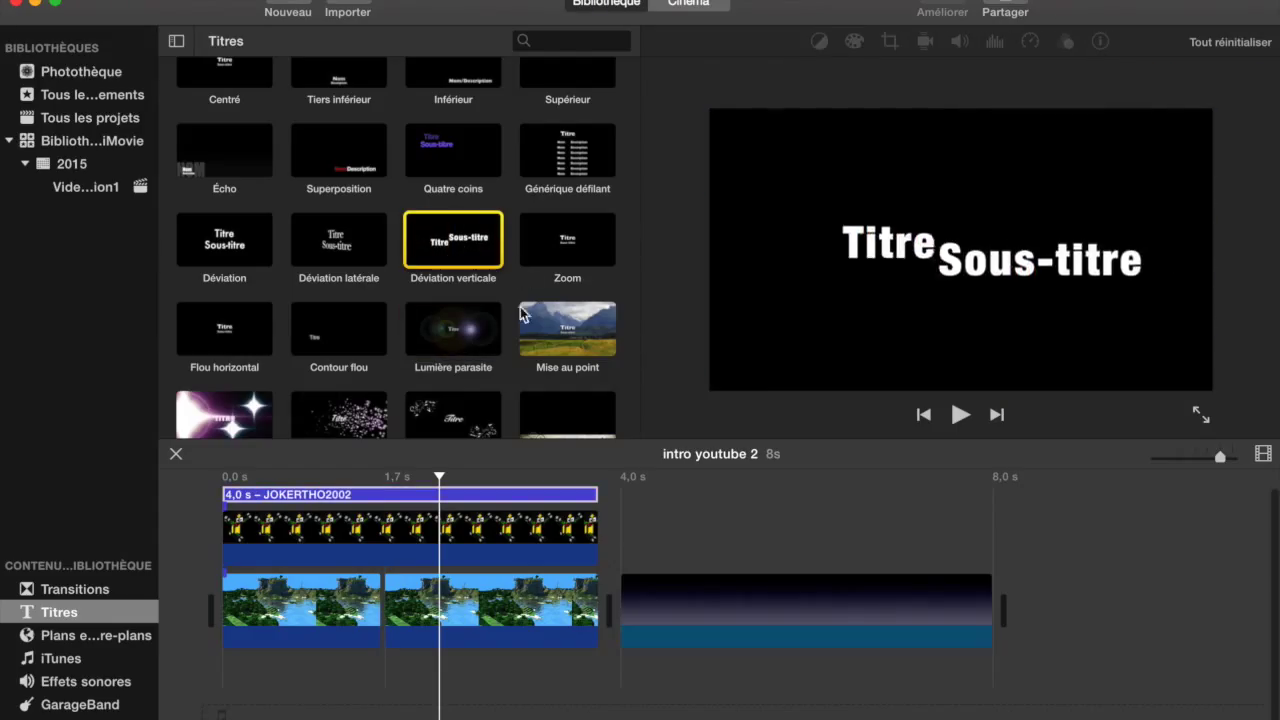
left_click(500, 341)
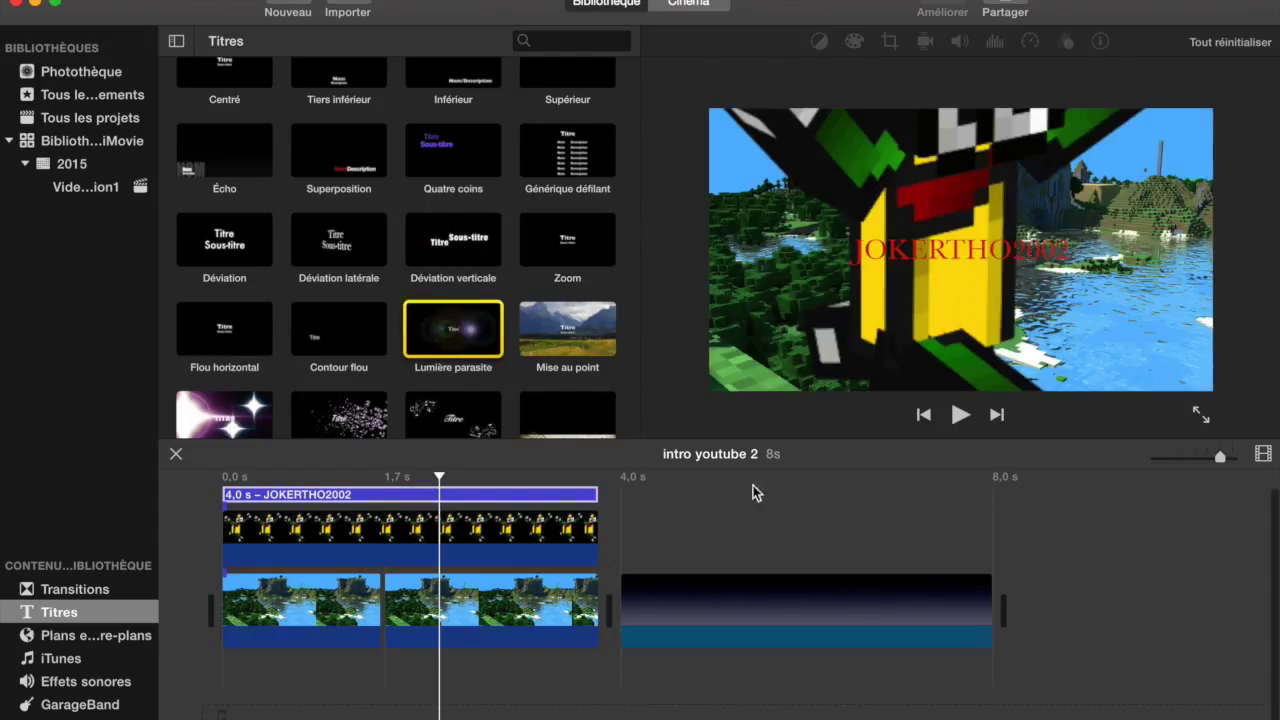
left_click(849, 511)
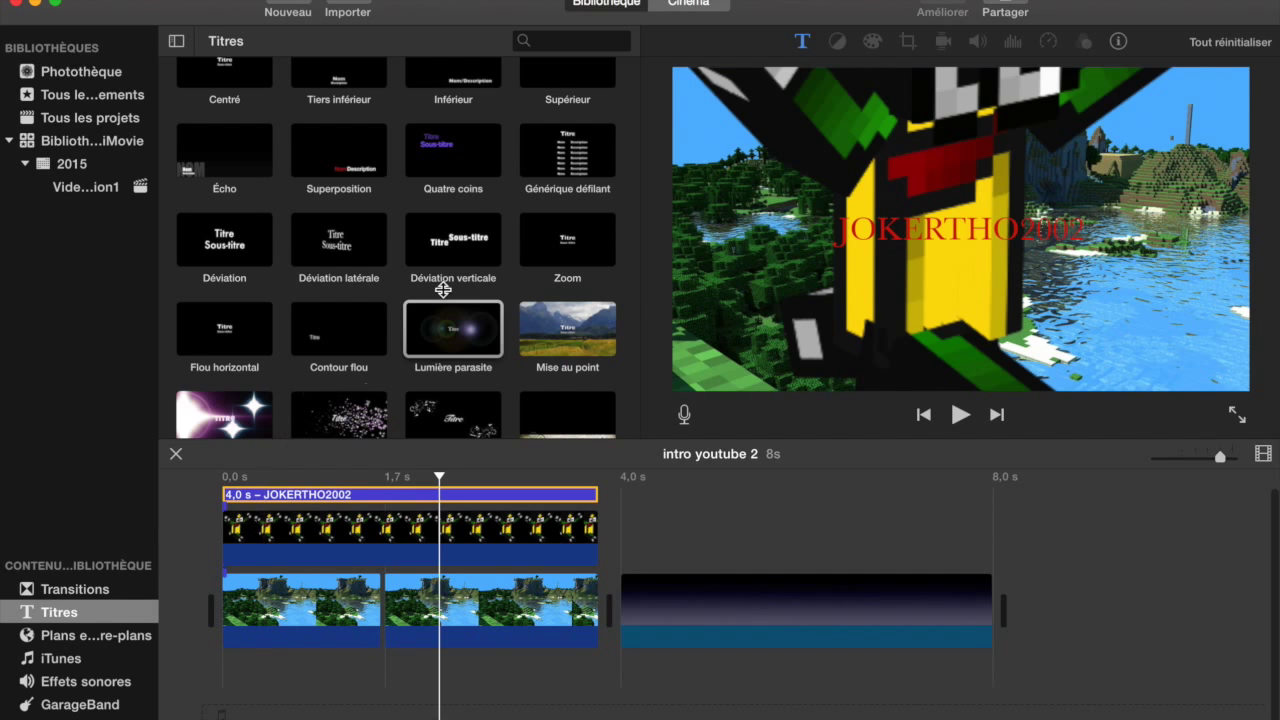
left_click_drag(458, 245, 624, 557)
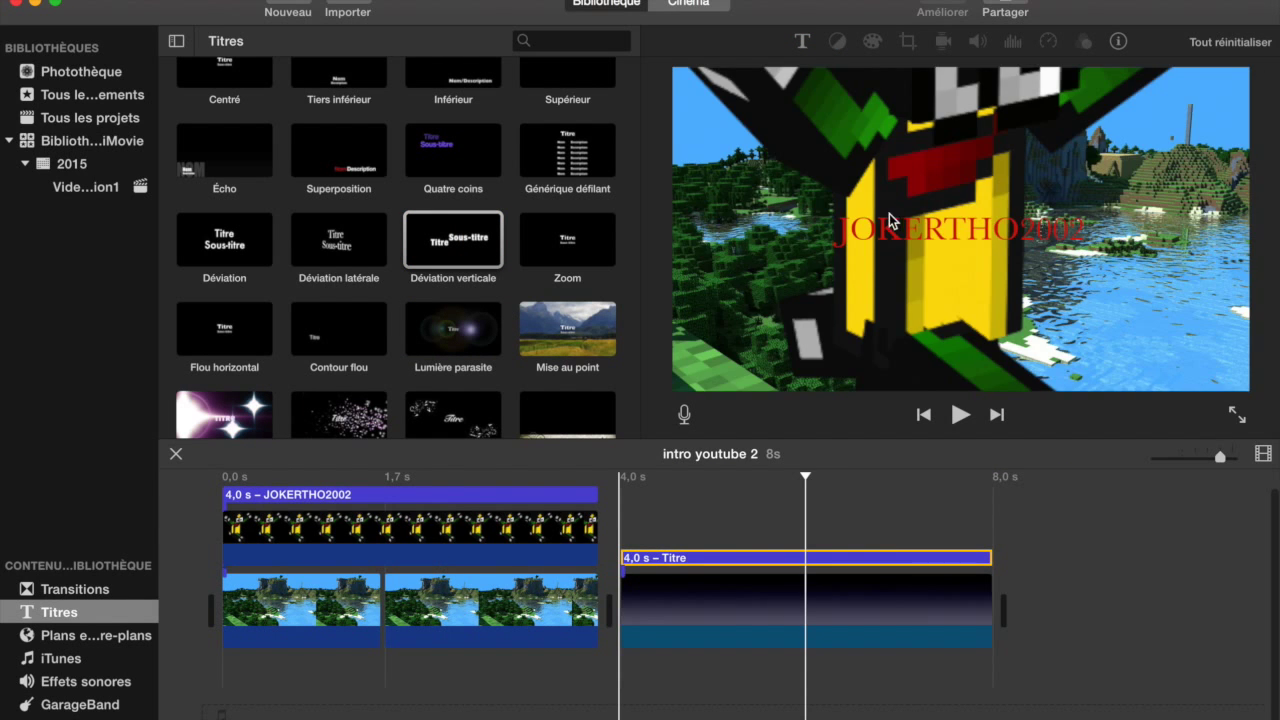
Replace the main placeholder text of the Déviation verticale title with "Minecraft"
left_click(889, 222)
key("BackSpace")
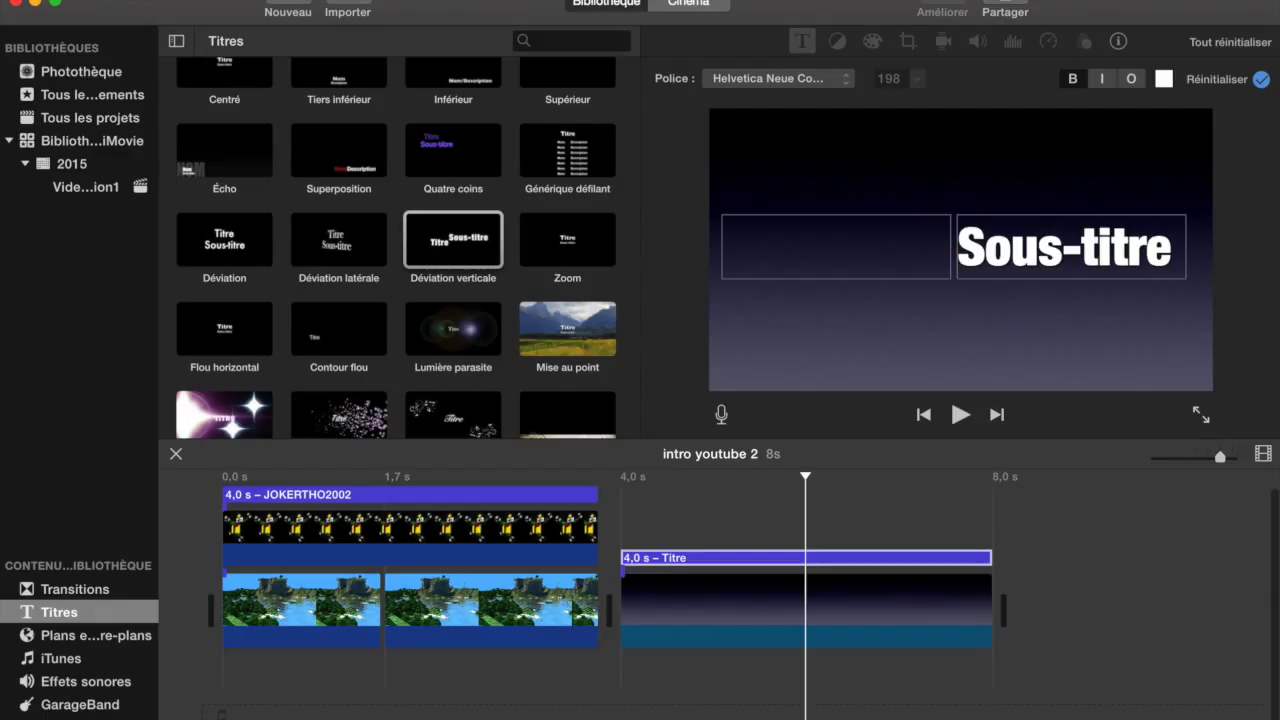
type("Minec(a")
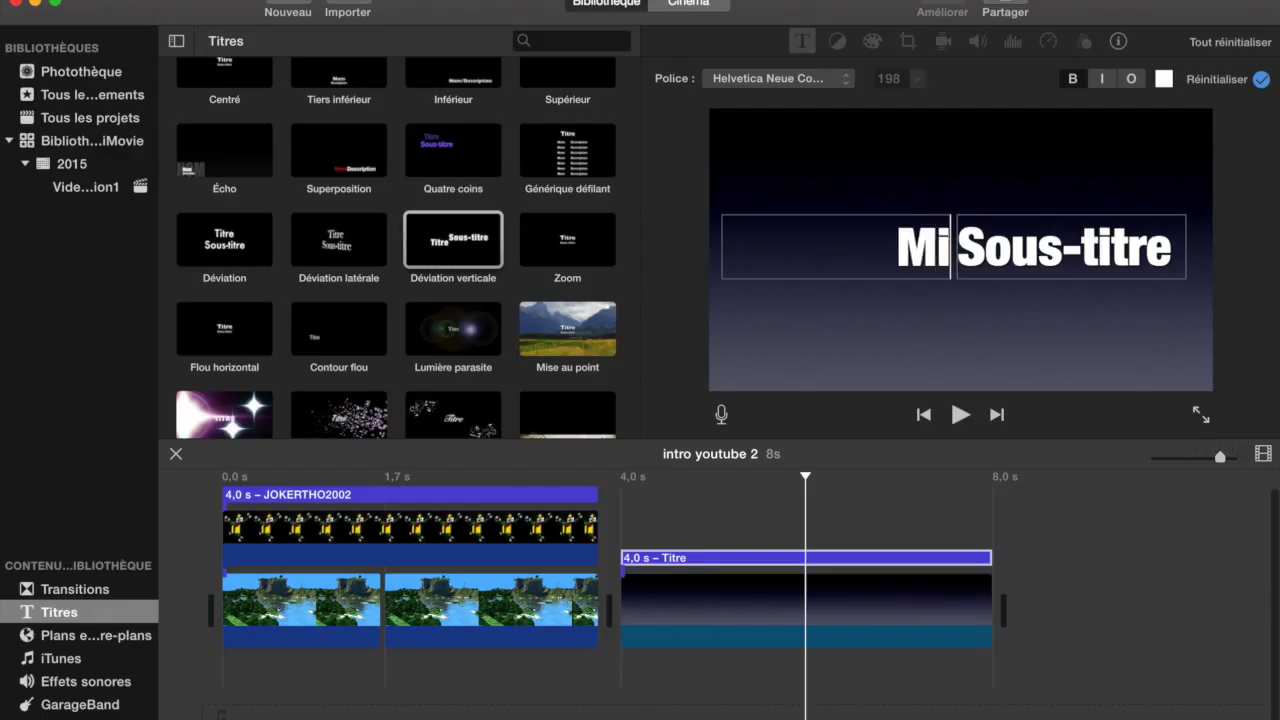
key("BackSpace")
key("BackSpace")
key("BackSpace")
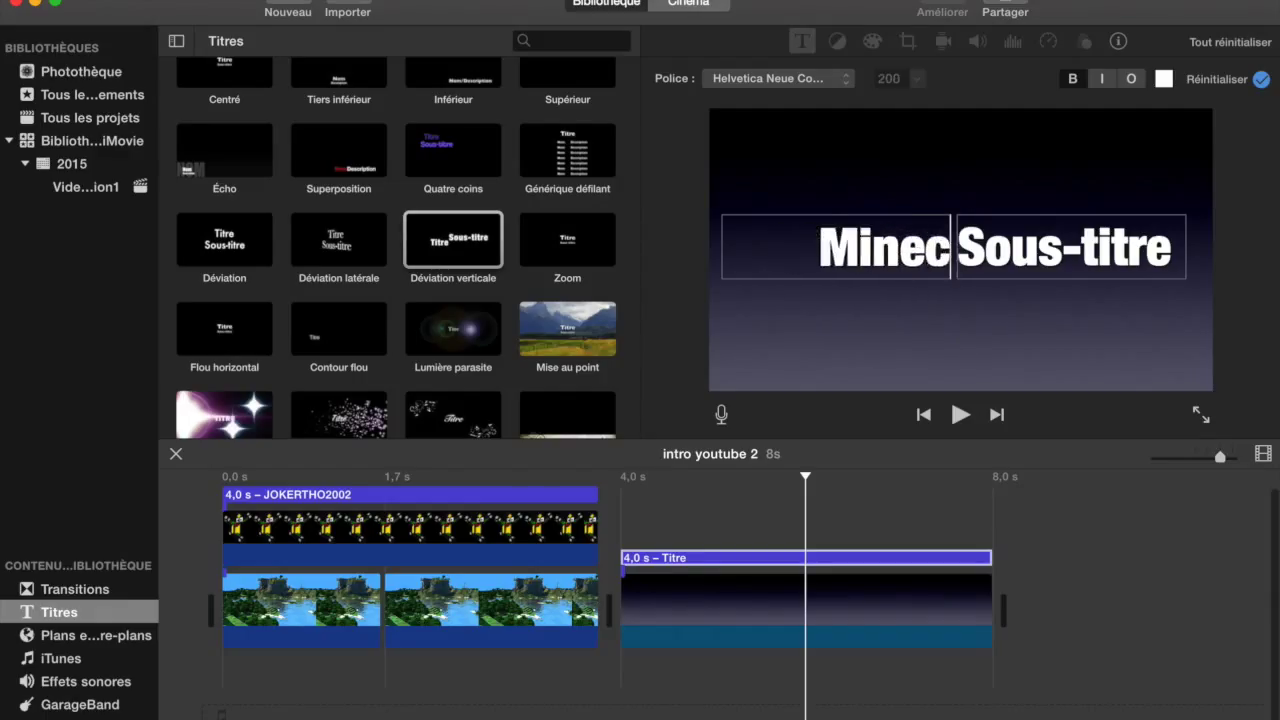
type("craft")
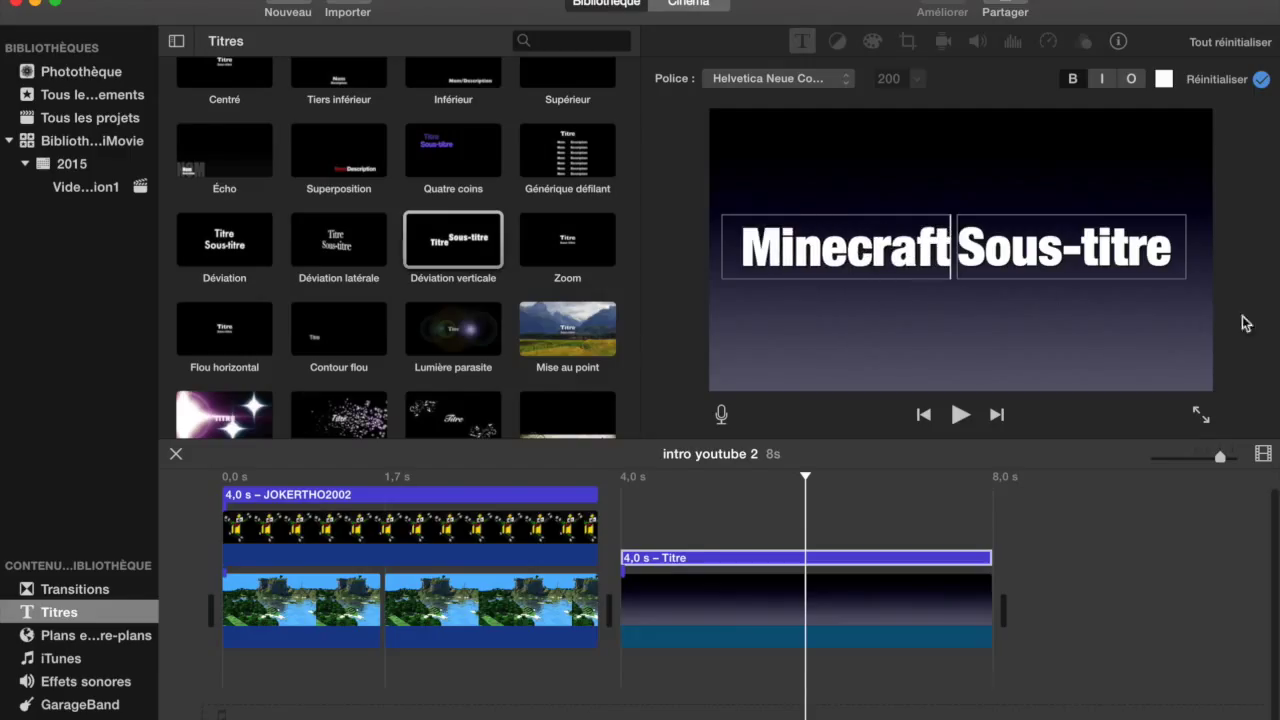
Replace the subtitle placeholder beside "Minecraft" with "gaming"
left_click(1201, 267)
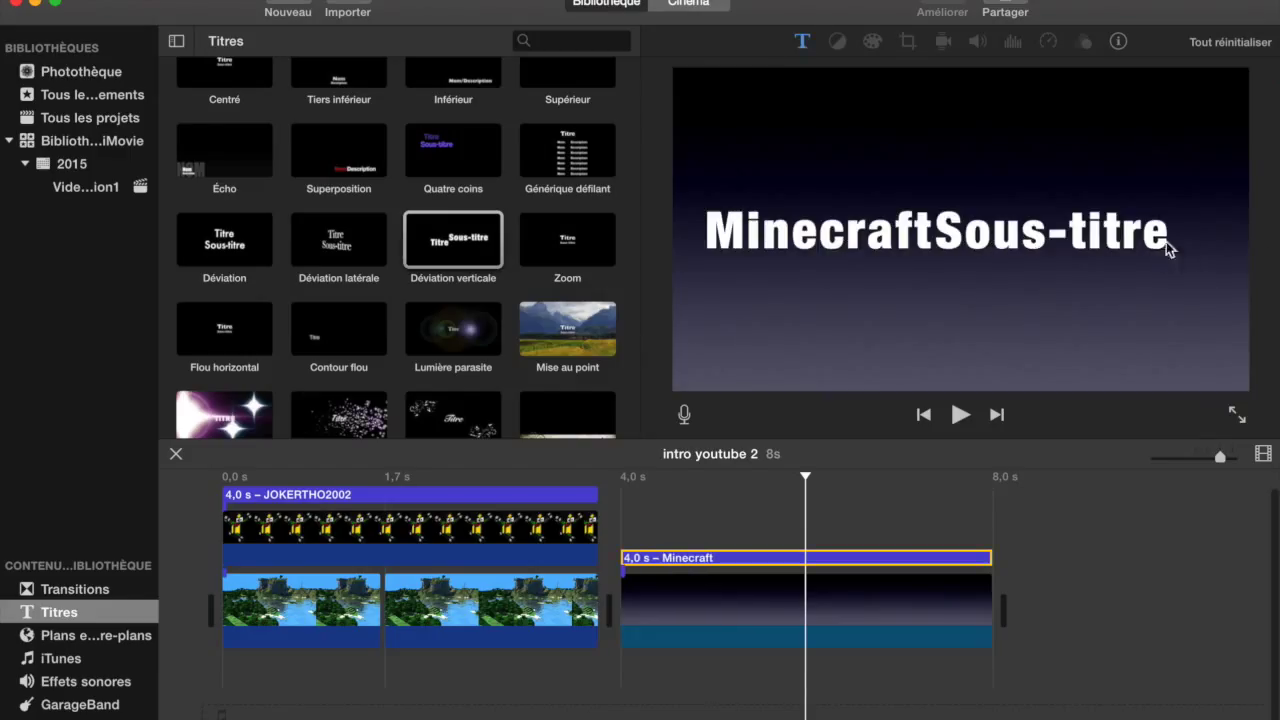
left_click(946, 556)
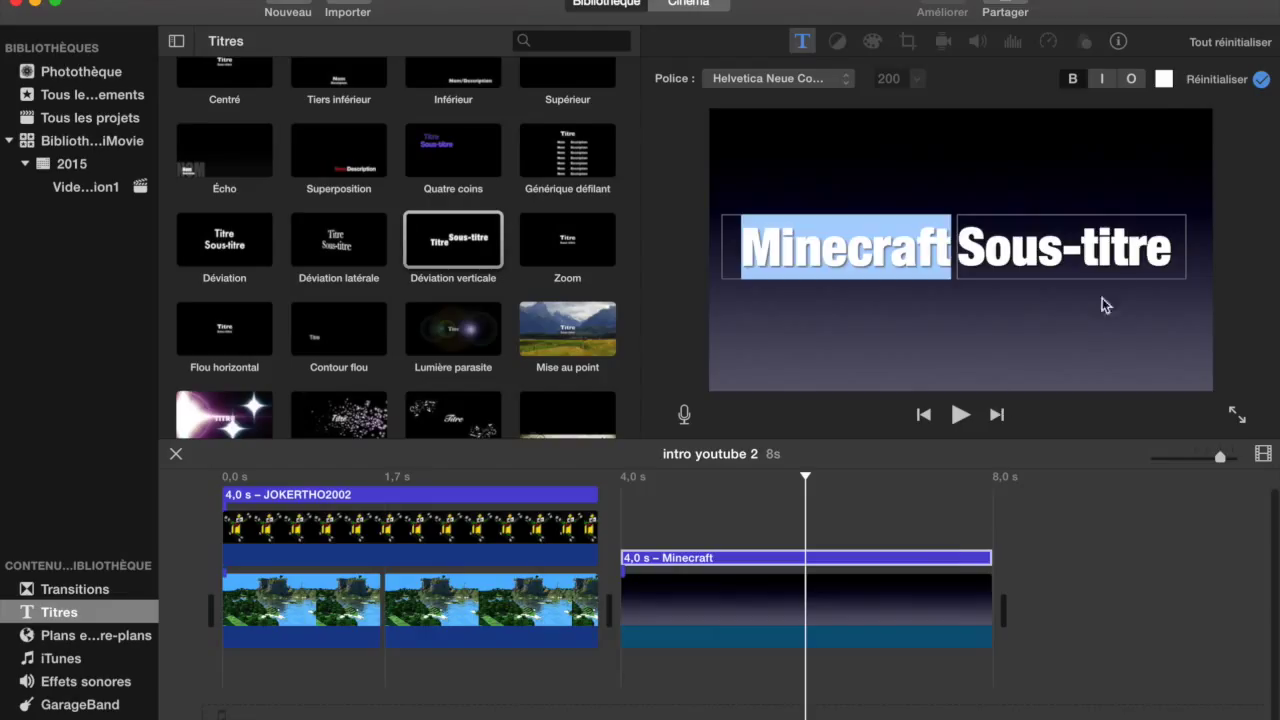
key("BackSpace")
key("BackSpace")
key("BackSpace")
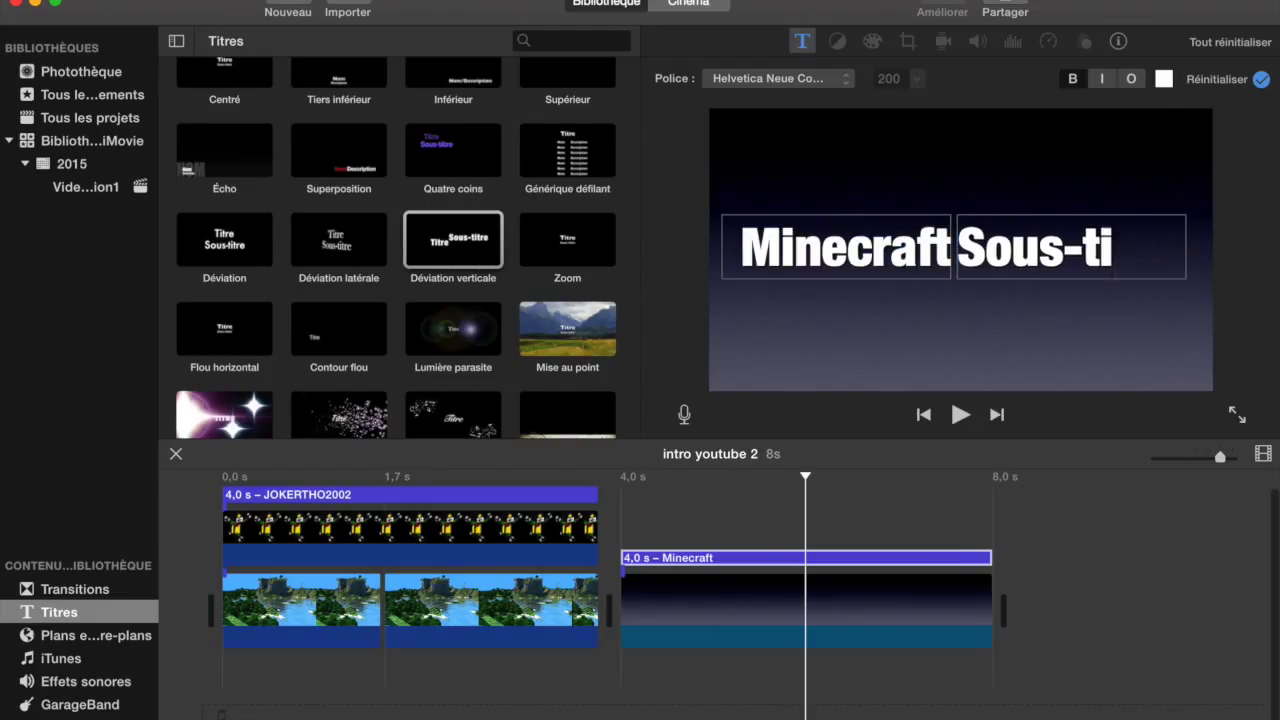
key("BackSpace")
key("BackSpace")
key("BackSpace")
key("BackSpace")
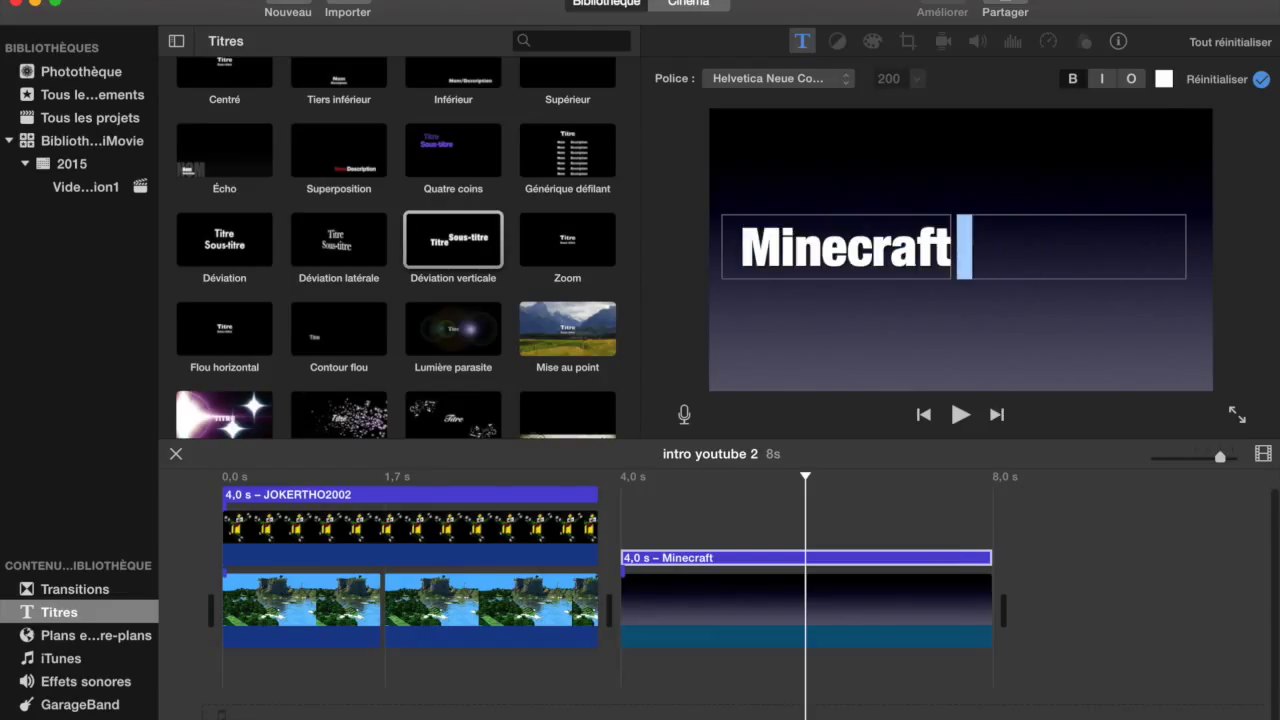
type("gaming")
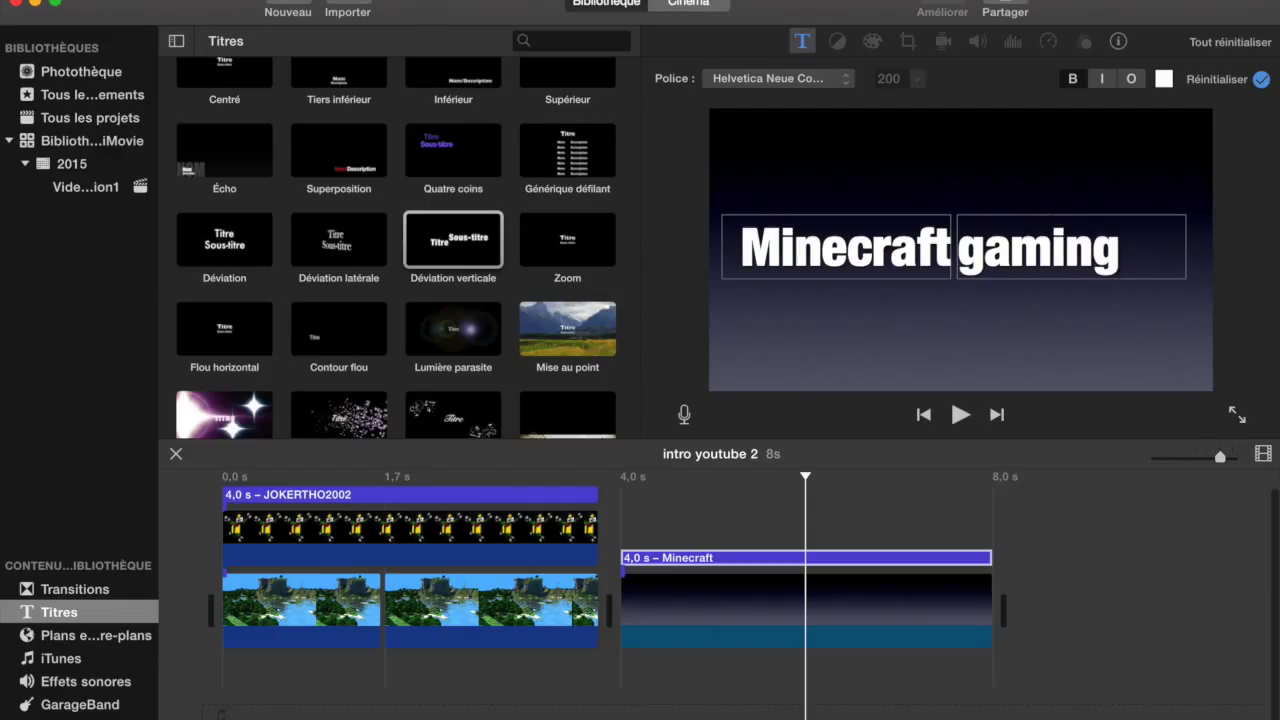
Colour the "Minecraft gaming" title orange-red and play the animation back from 4.0 s
left_click(1163, 80)
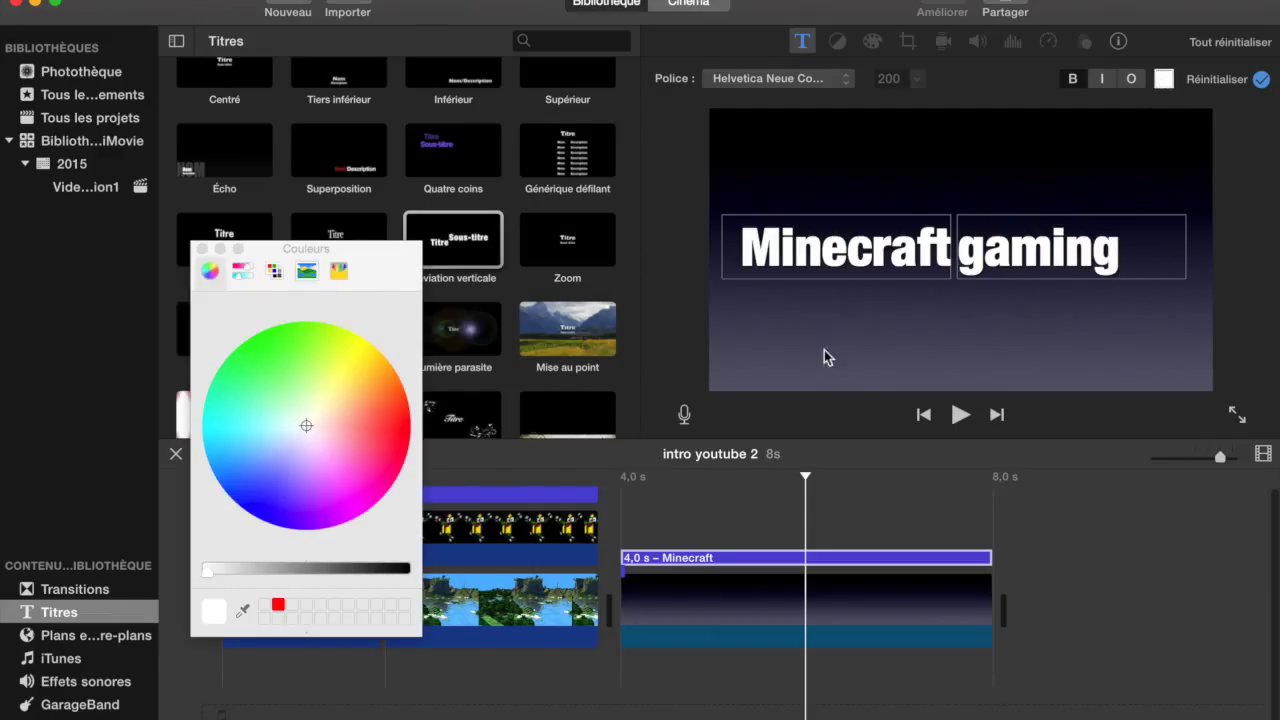
left_click(401, 420)
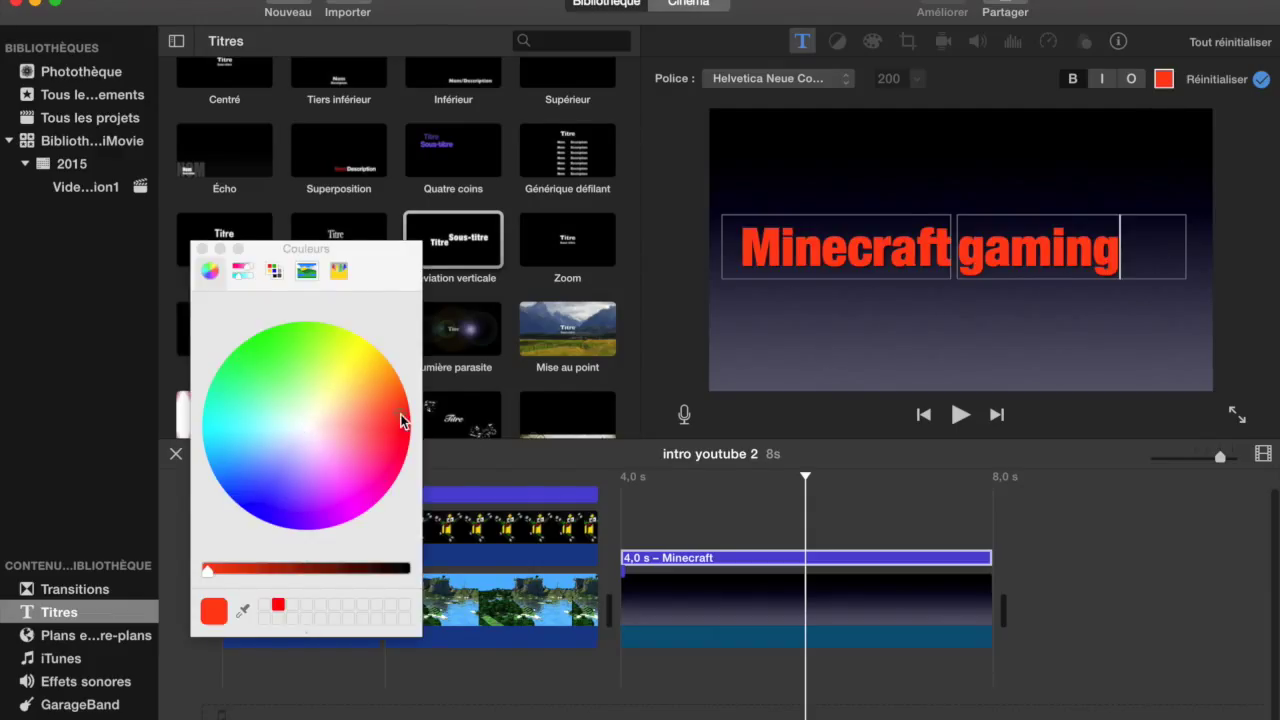
left_click(202, 249)
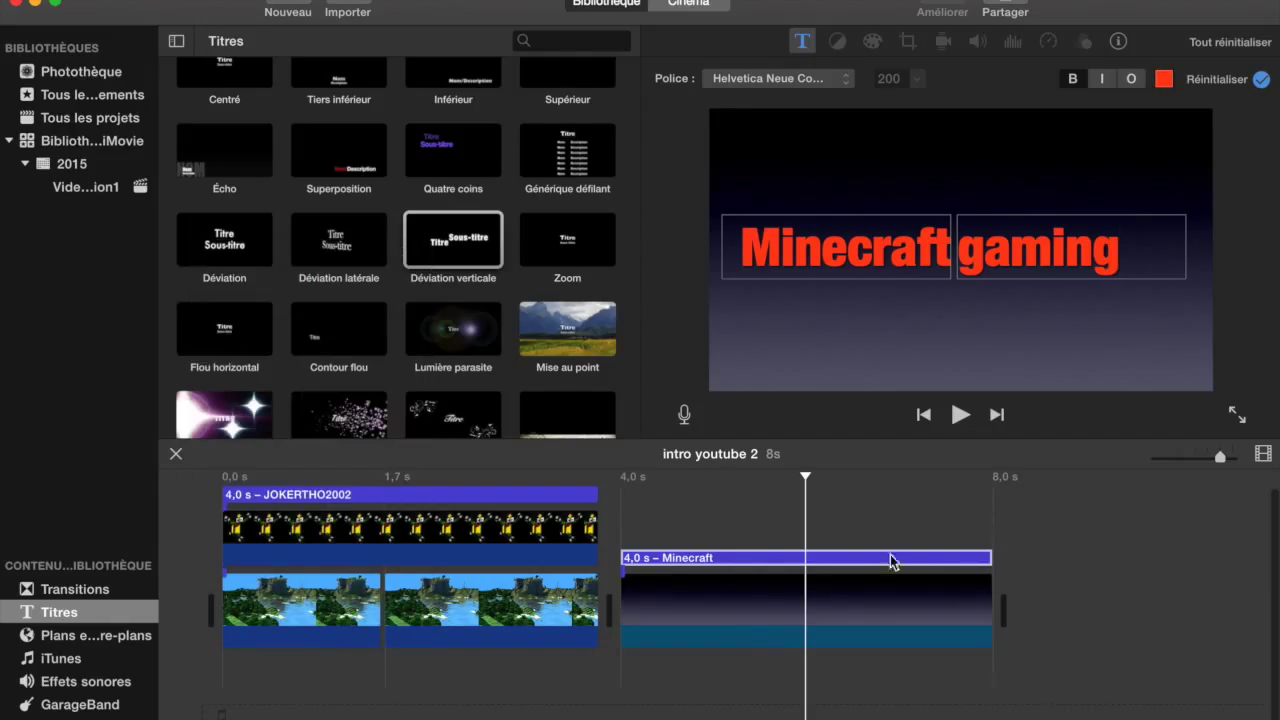
left_click(615, 519)
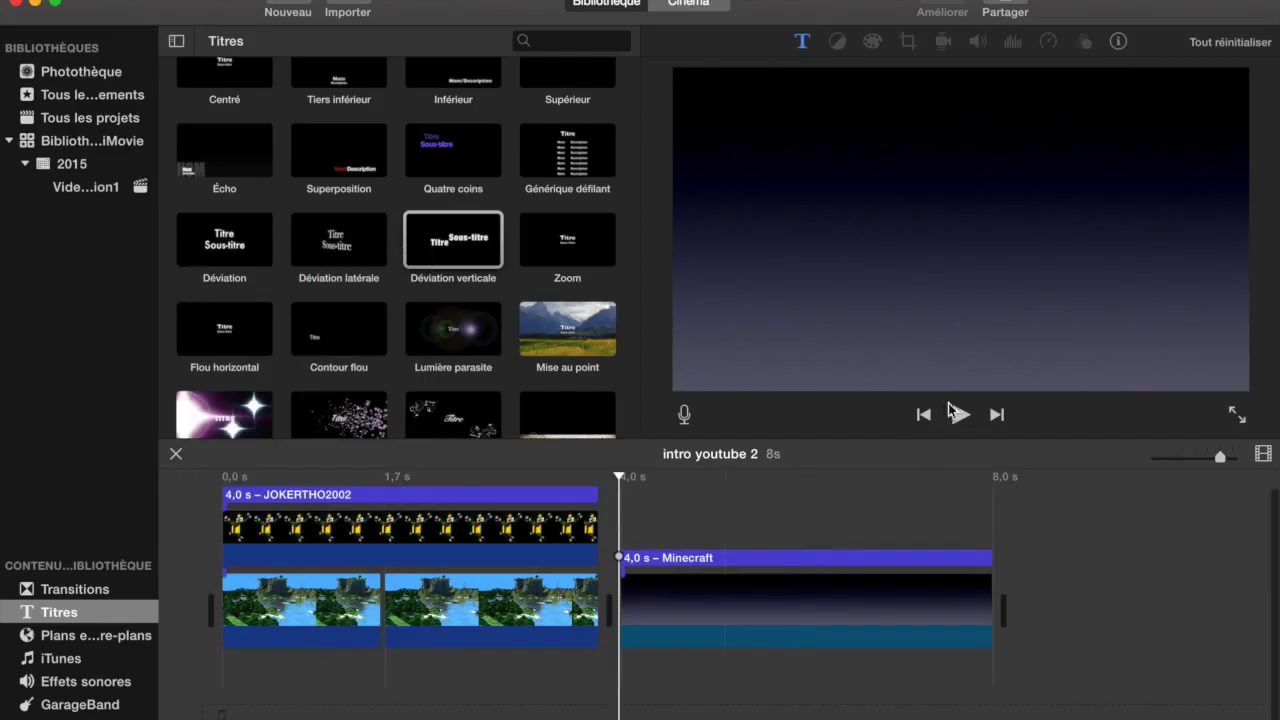
left_click(960, 416)
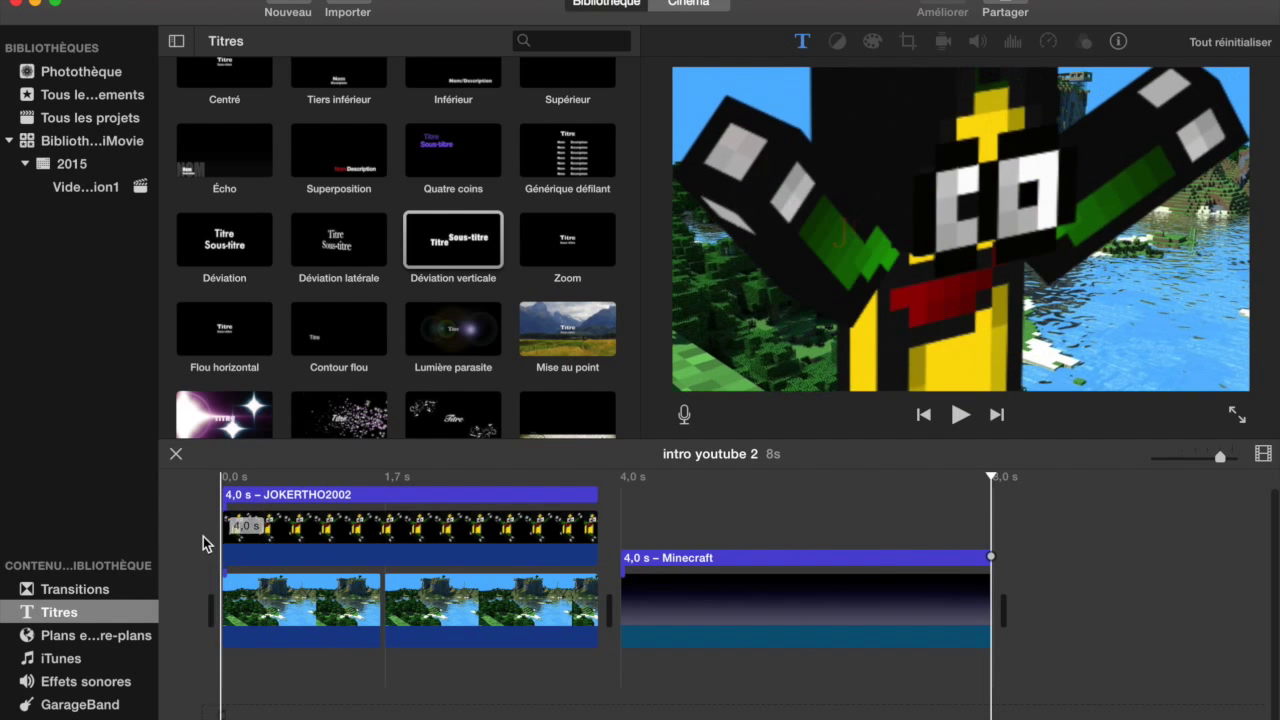
Search the iTunes music library for "my heart" and select the 4:27 track My Heart
left_click(1047, 527)
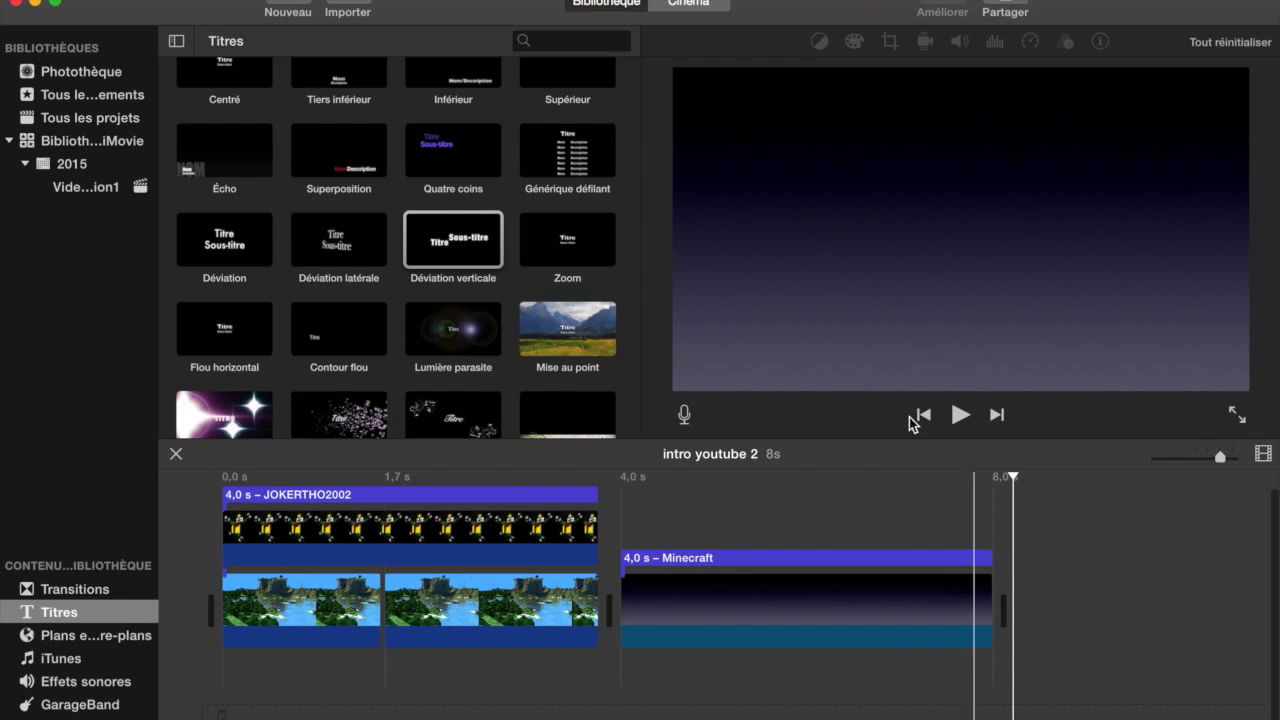
left_click(456, 525)
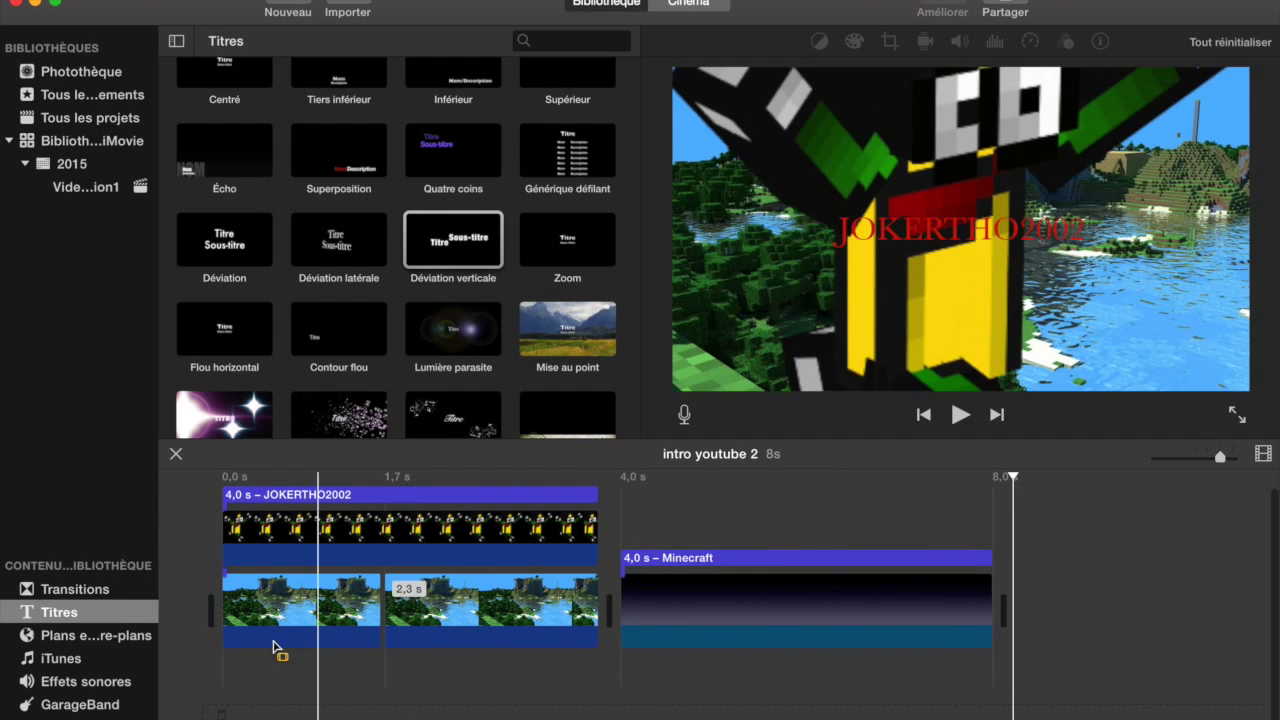
left_click(121, 655)
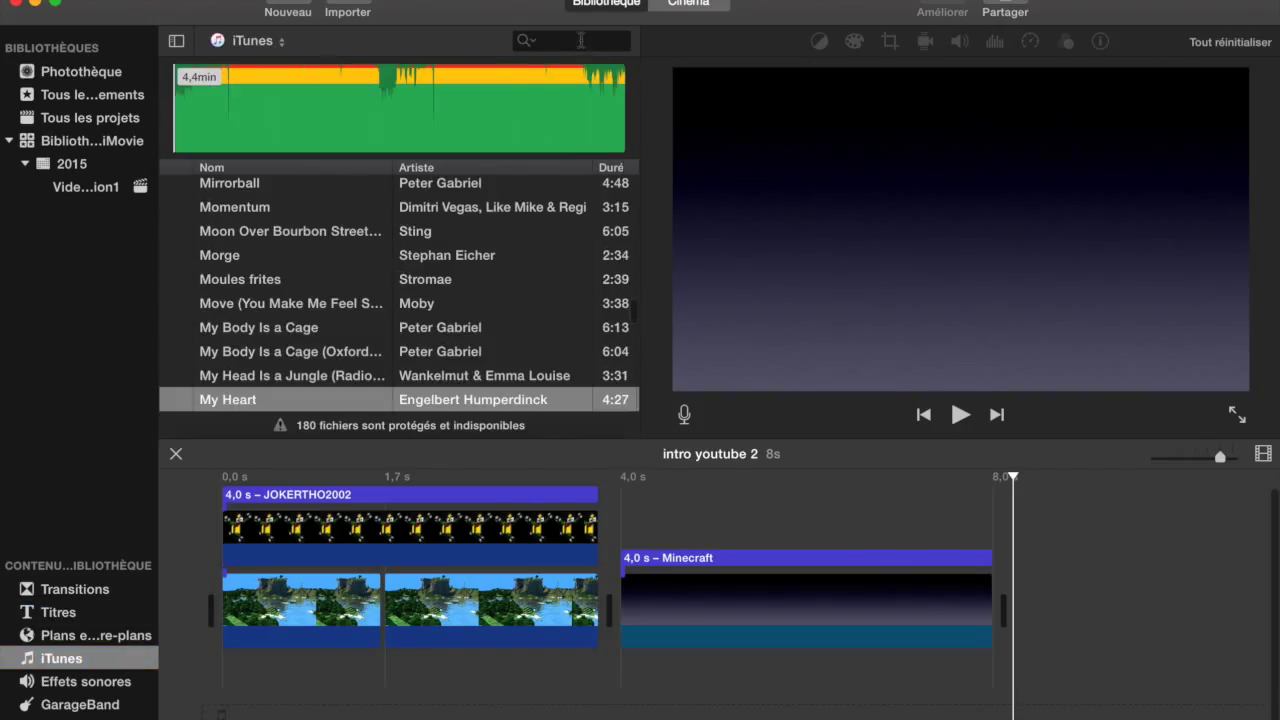
type("my")
left_click(379, 150)
left_click(387, 162)
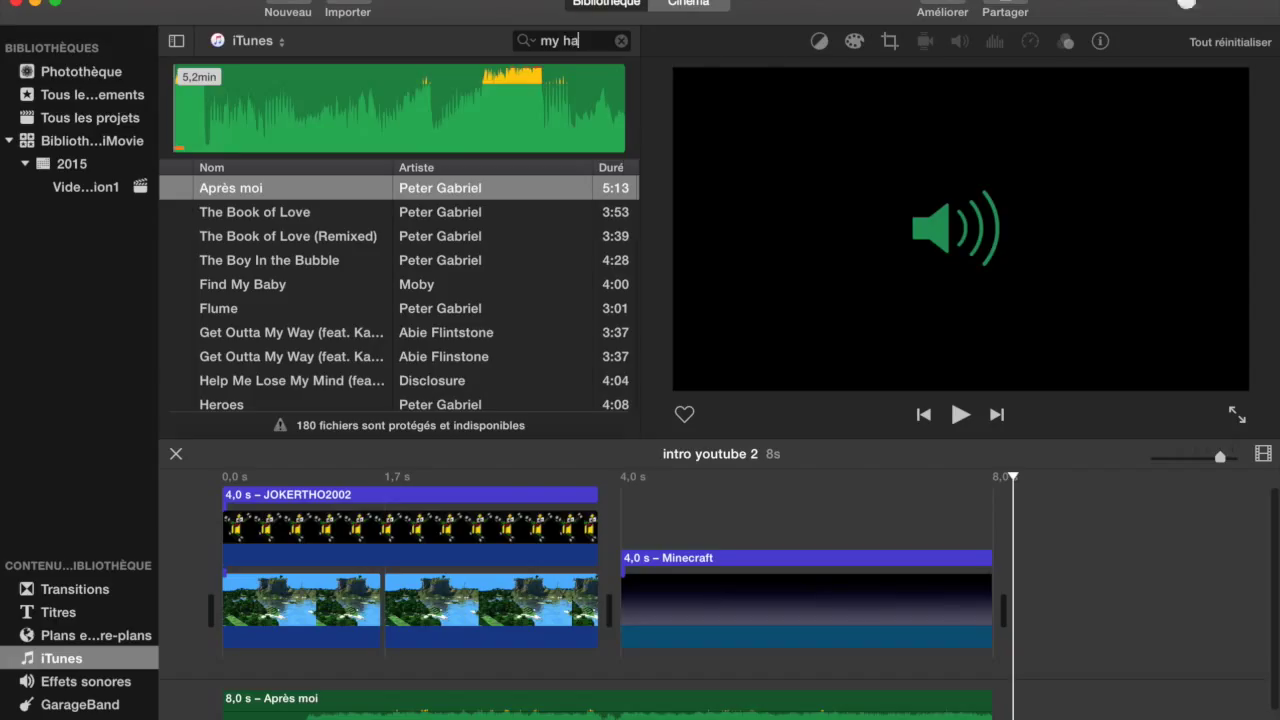
type("eart")
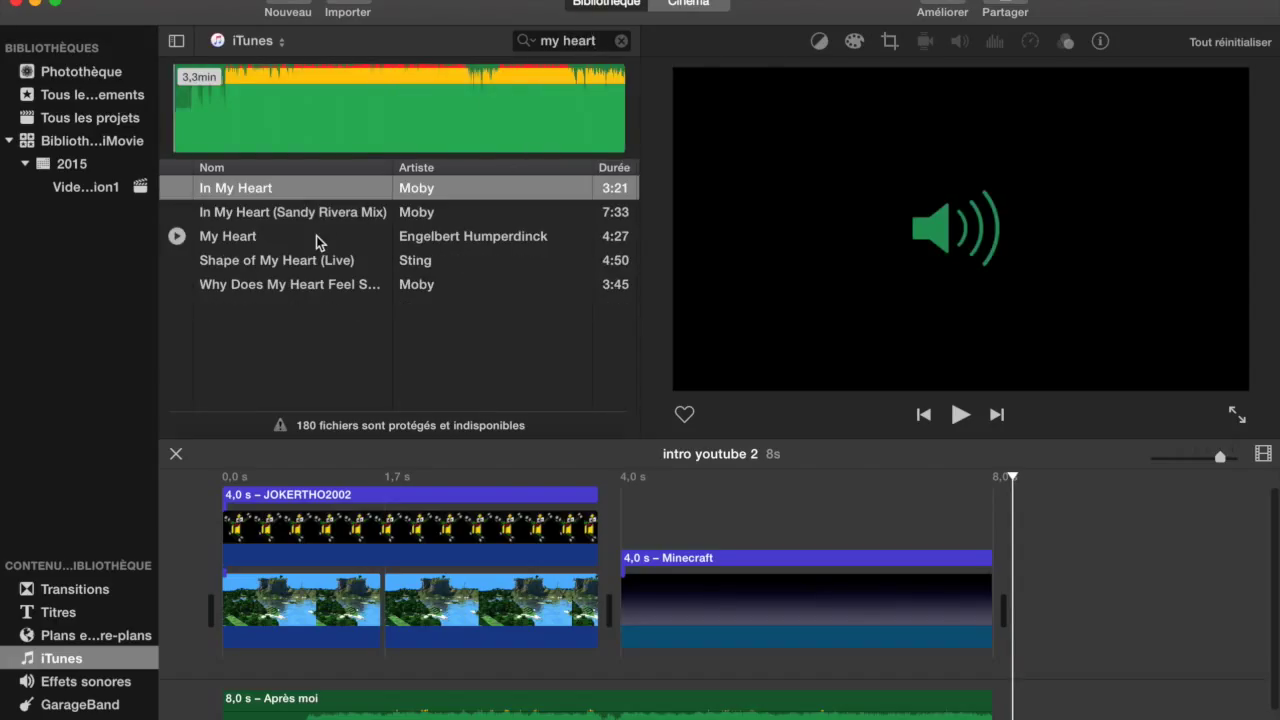
left_click(316, 235)
key("space")
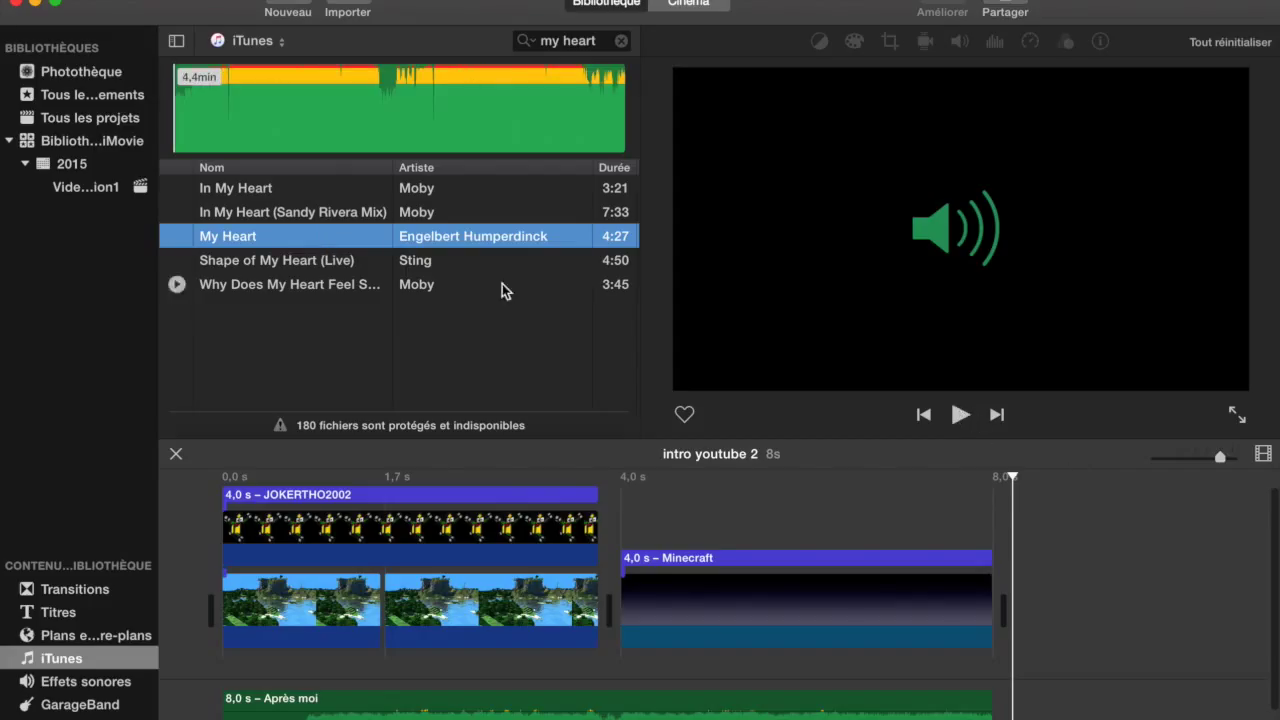
Mark a section of about 8 s in the My Heart waveform and add it to the timeline
left_click_drag(202, 118, 205, 115)
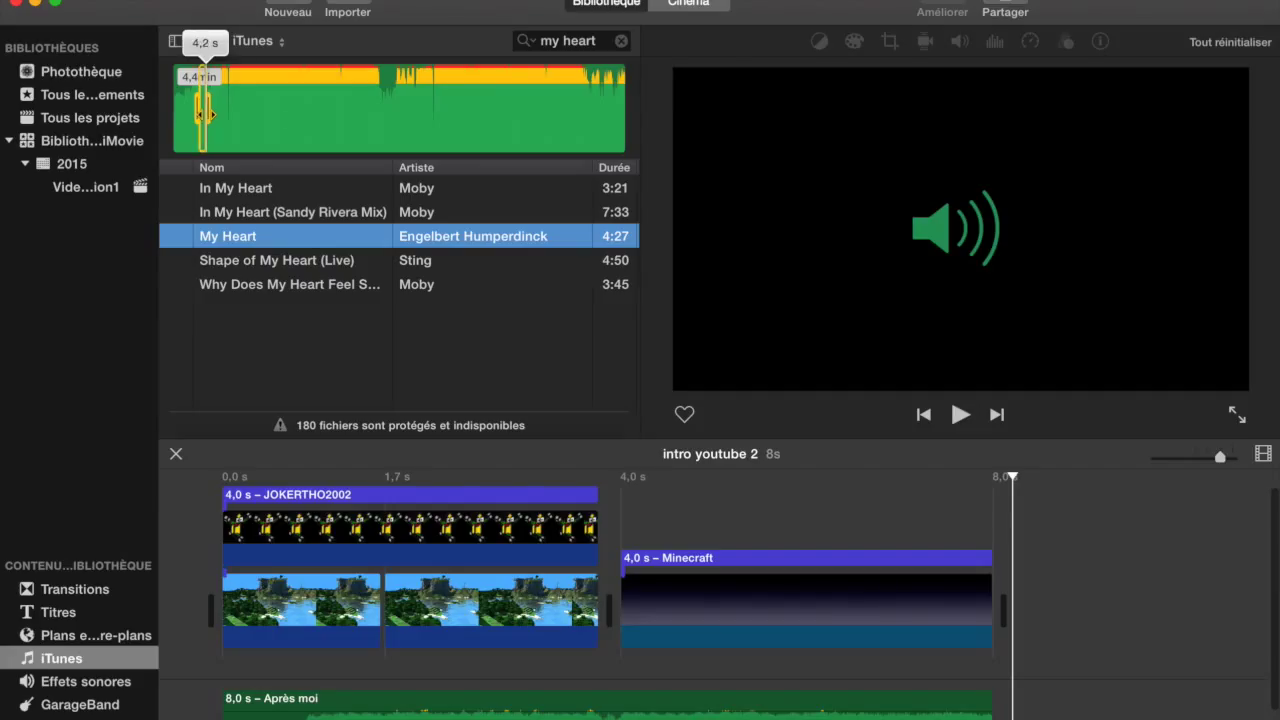
left_click_drag(204, 114, 205, 115)
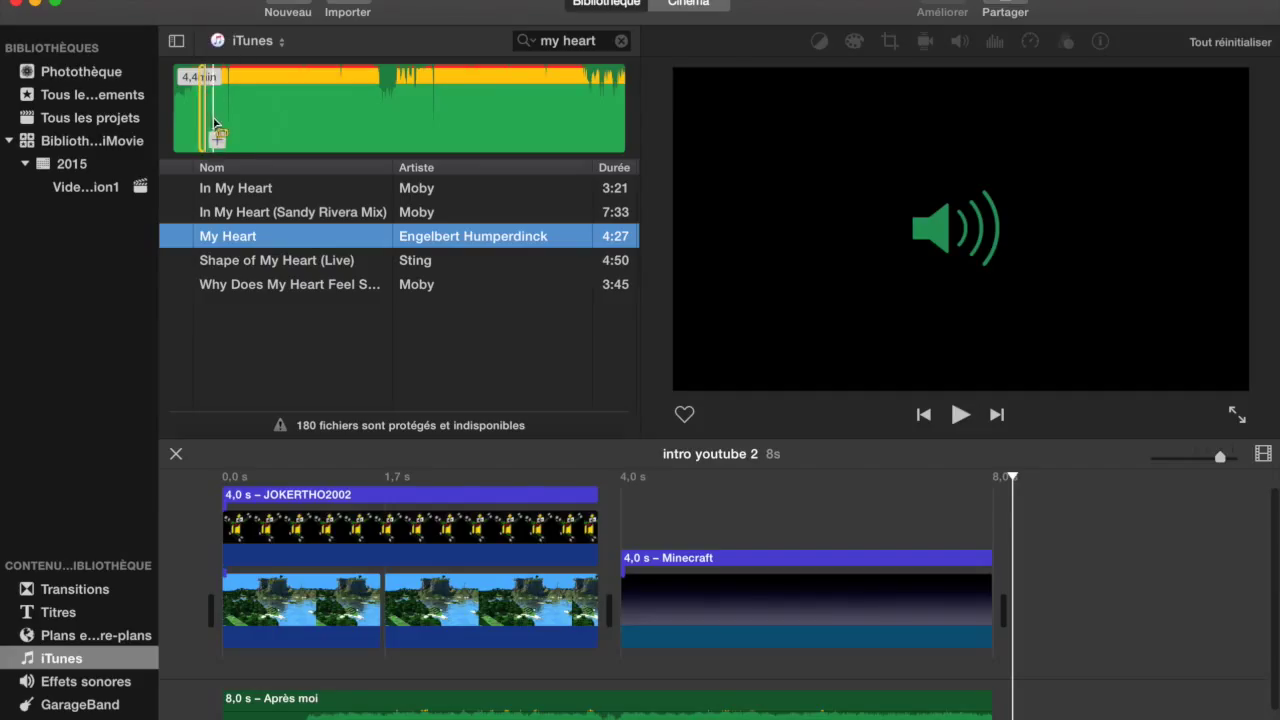
left_click_drag(309, 121, 324, 127)
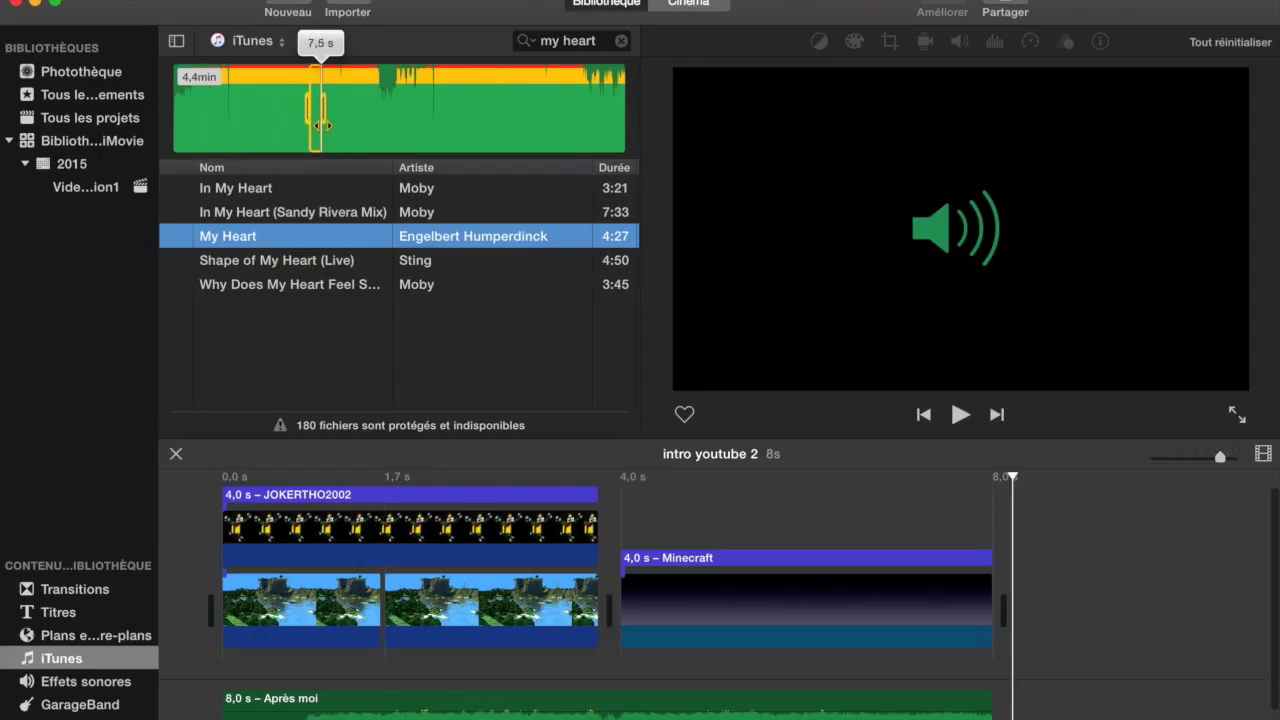
left_click_drag(322, 126, 321, 125)
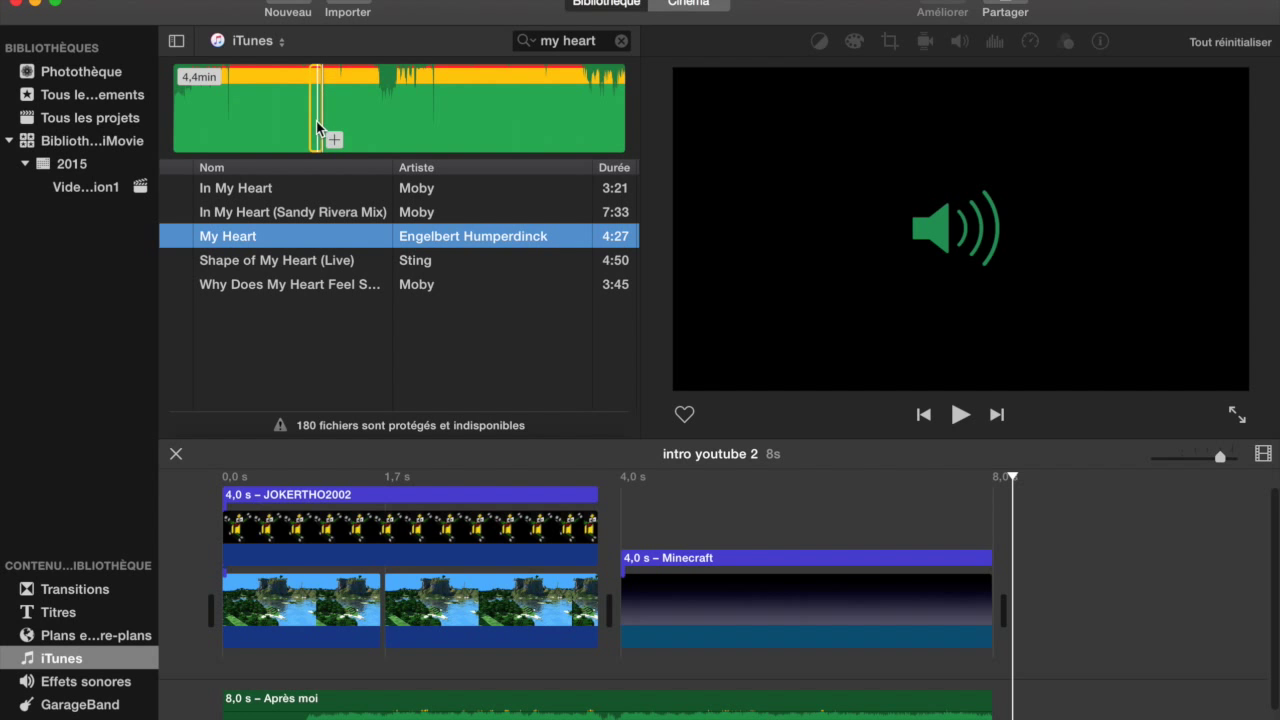
left_click_drag(420, 298, 480, 500)
Delete the Après moi audio clip from the timeline
scroll(759, 643, "right", 6)
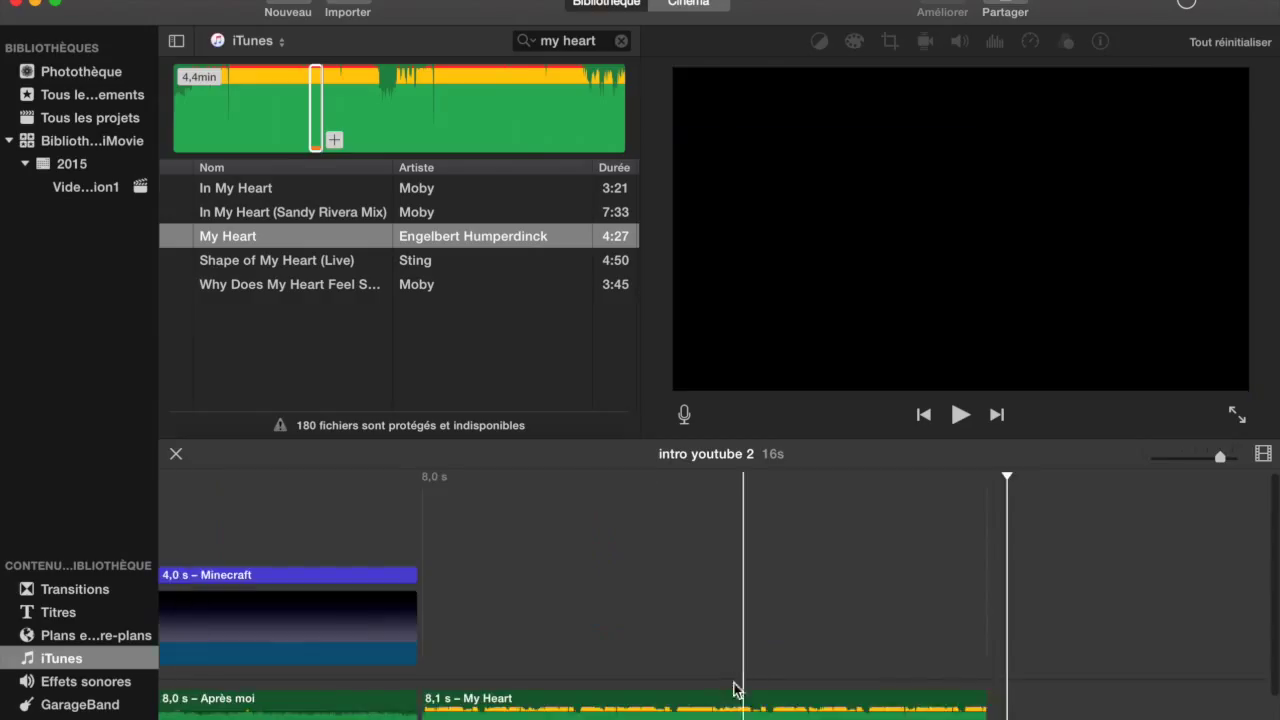
right_click(411, 704)
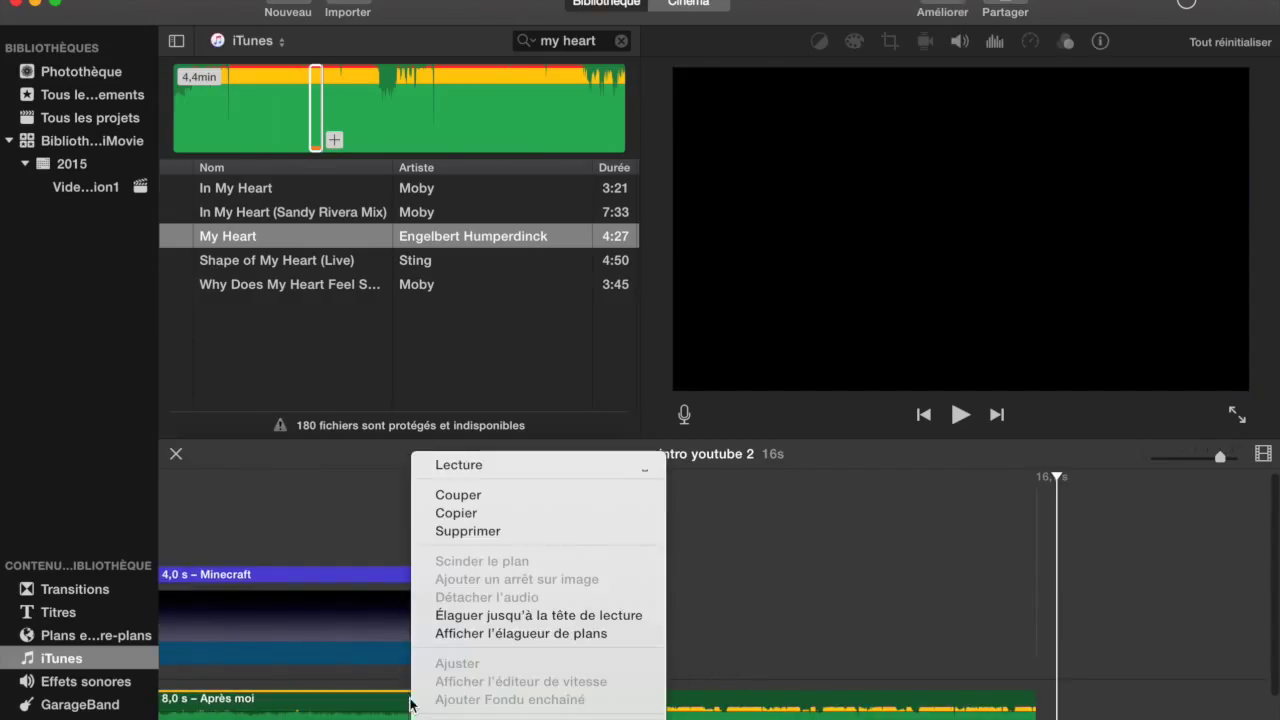
left_click(497, 533)
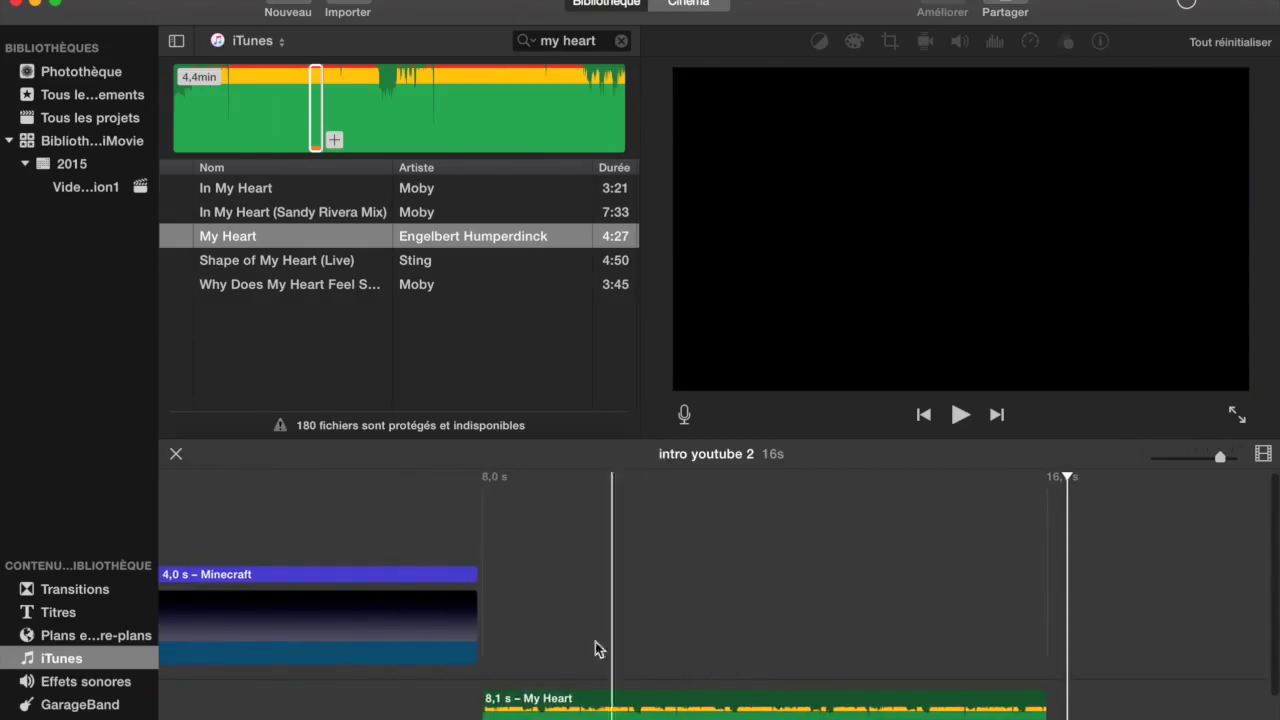
Move the My Heart audio clip beneath the video clips so it starts at 0.0 s
left_click(560, 703)
scroll(600, 591, "left", 5)
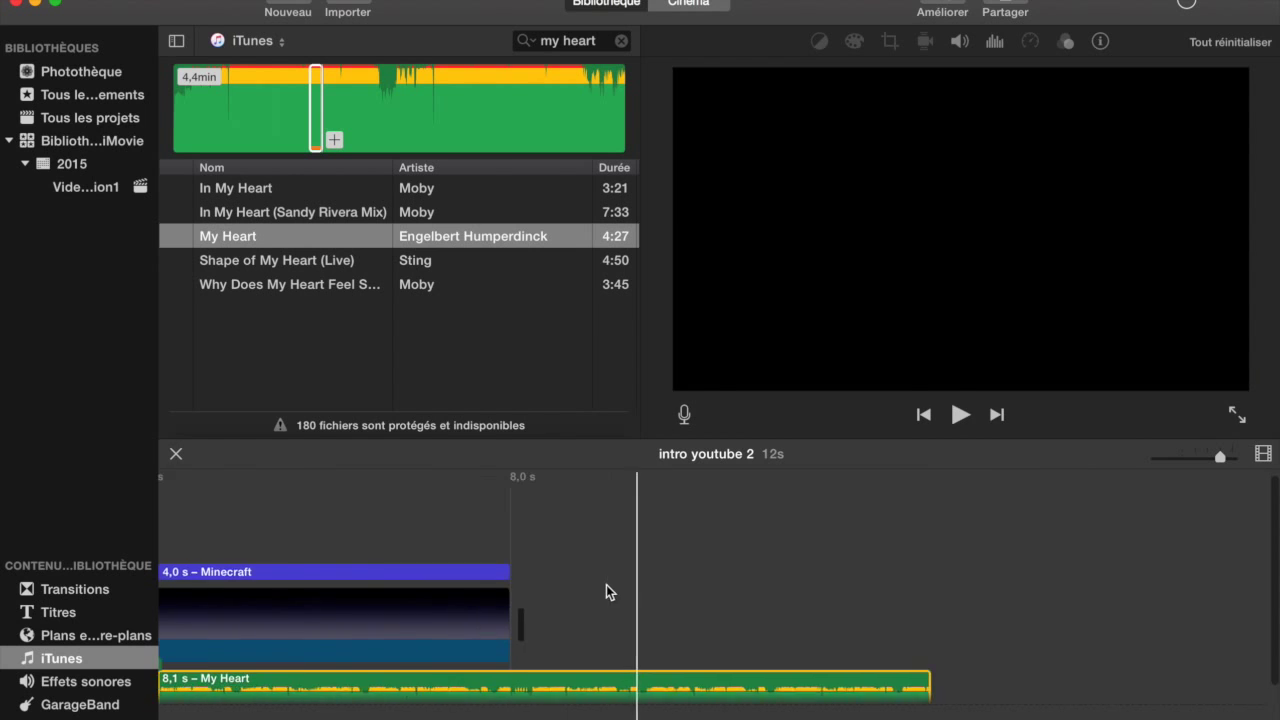
left_click_drag(450, 686, 114, 674)
scroll(690, 609, "left", 5)
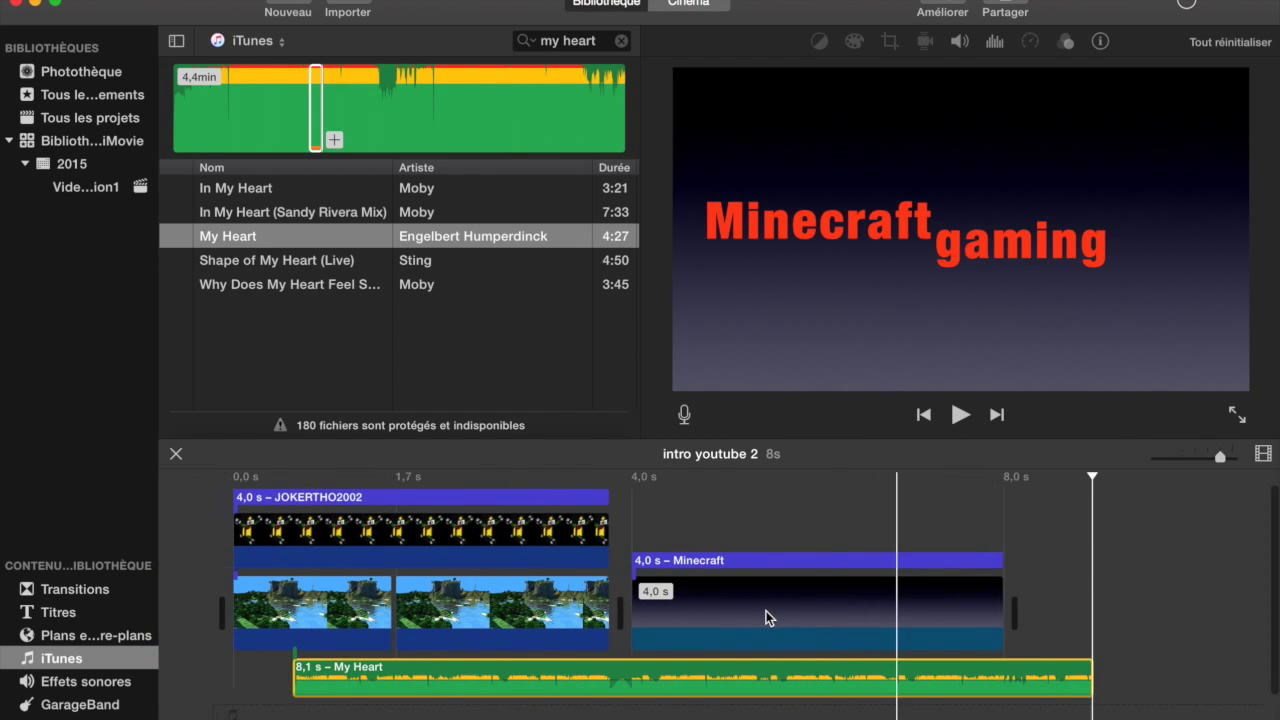
left_click_drag(491, 676, 403, 671)
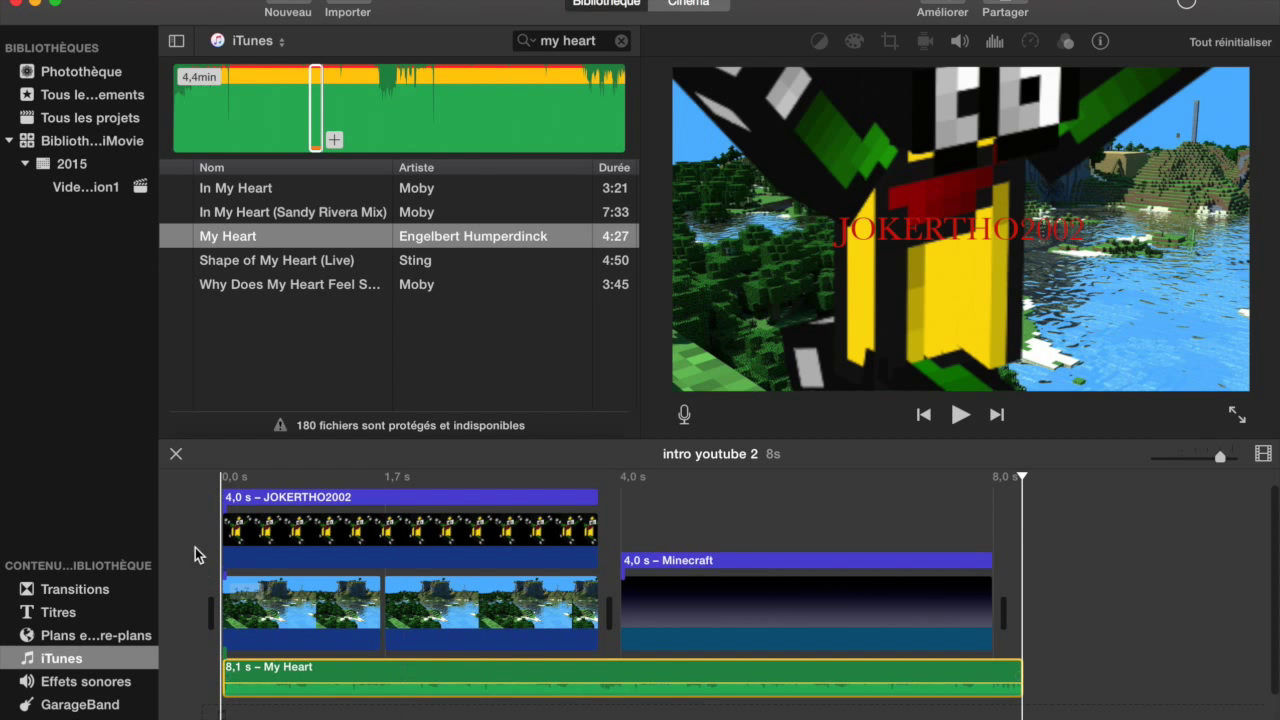
Play the intro from the beginning to check it with the music, and pause in the second landscape clip
left_click(191, 533)
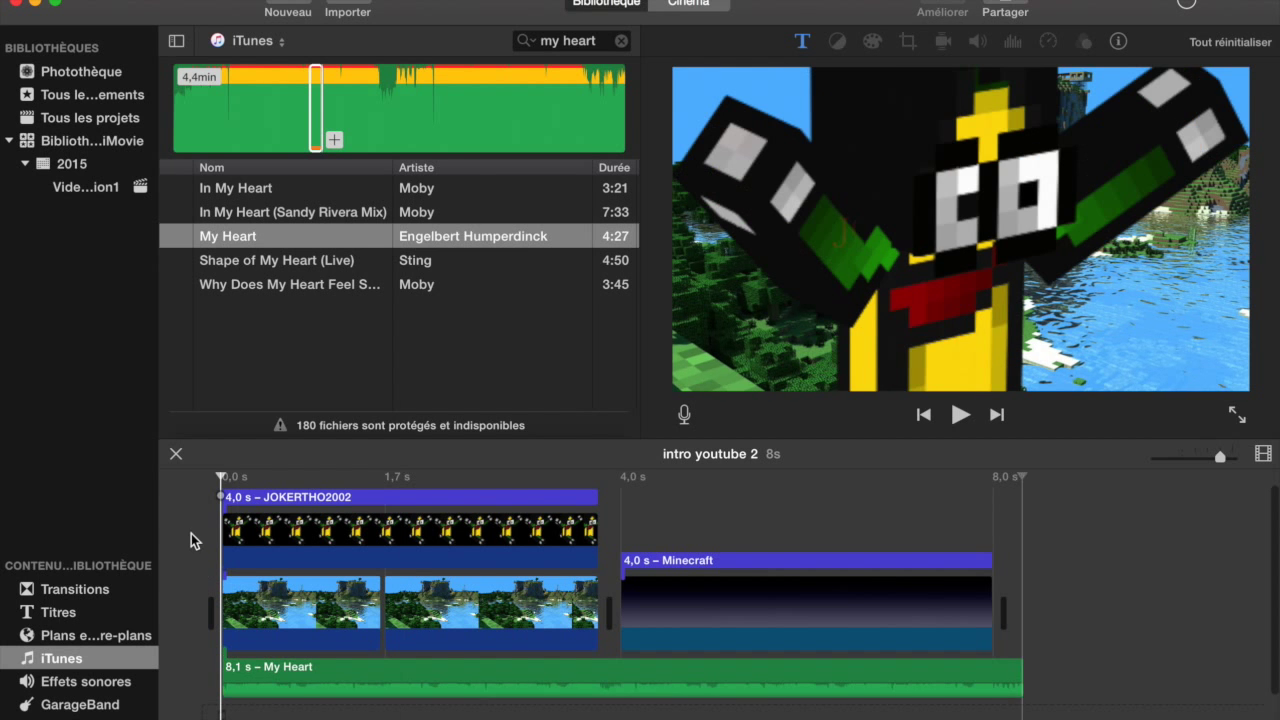
left_click(954, 413)
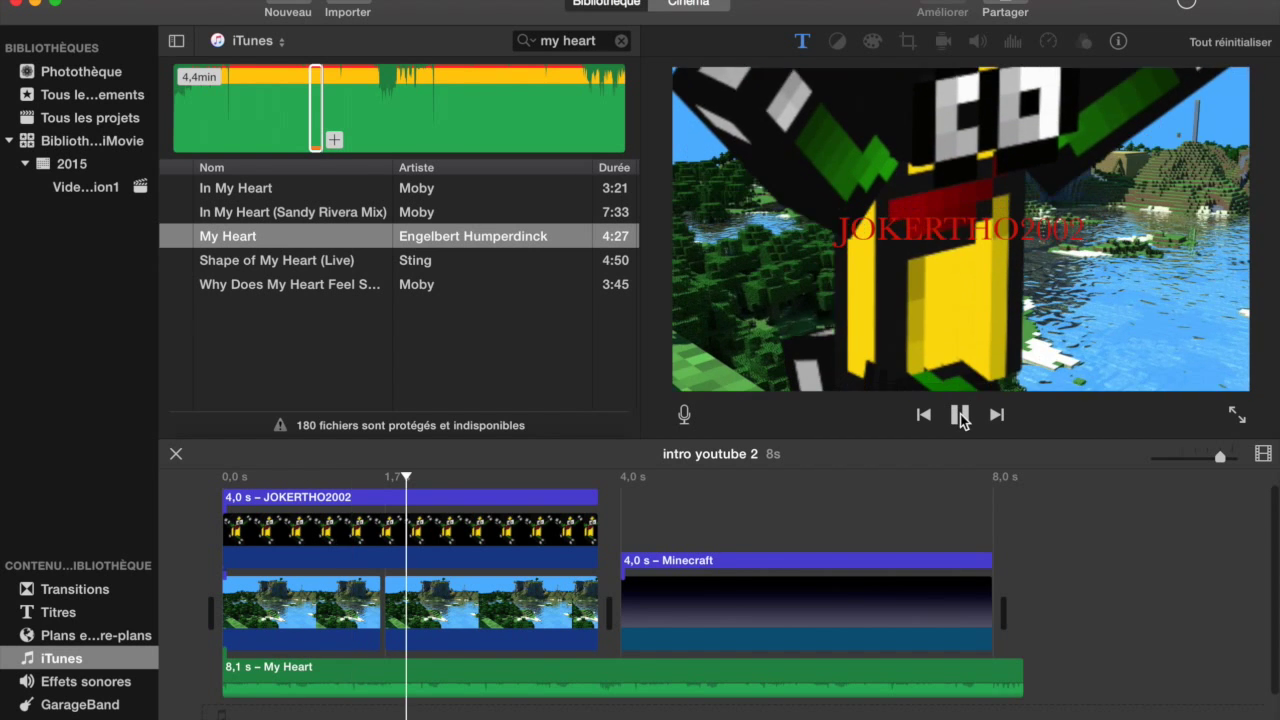
left_click(959, 418)
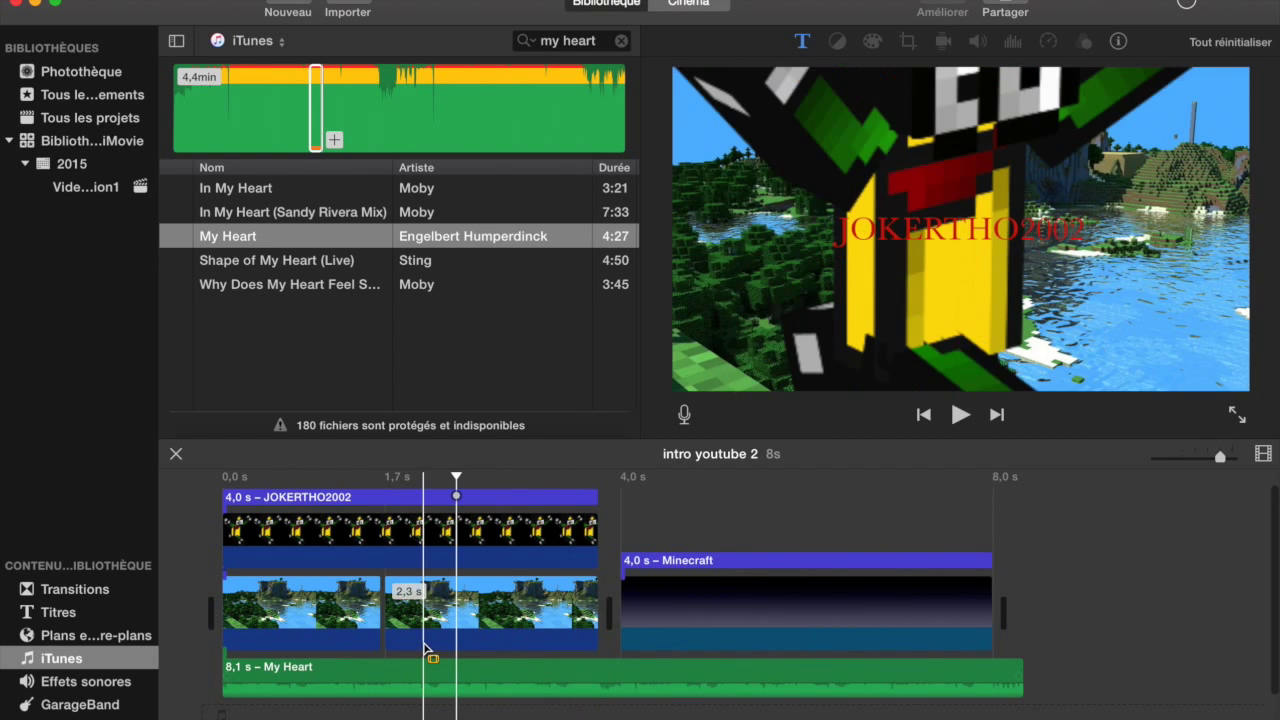
Add a Zoom croisé transition before the first landscape clip at the start of the project
left_click(119, 684)
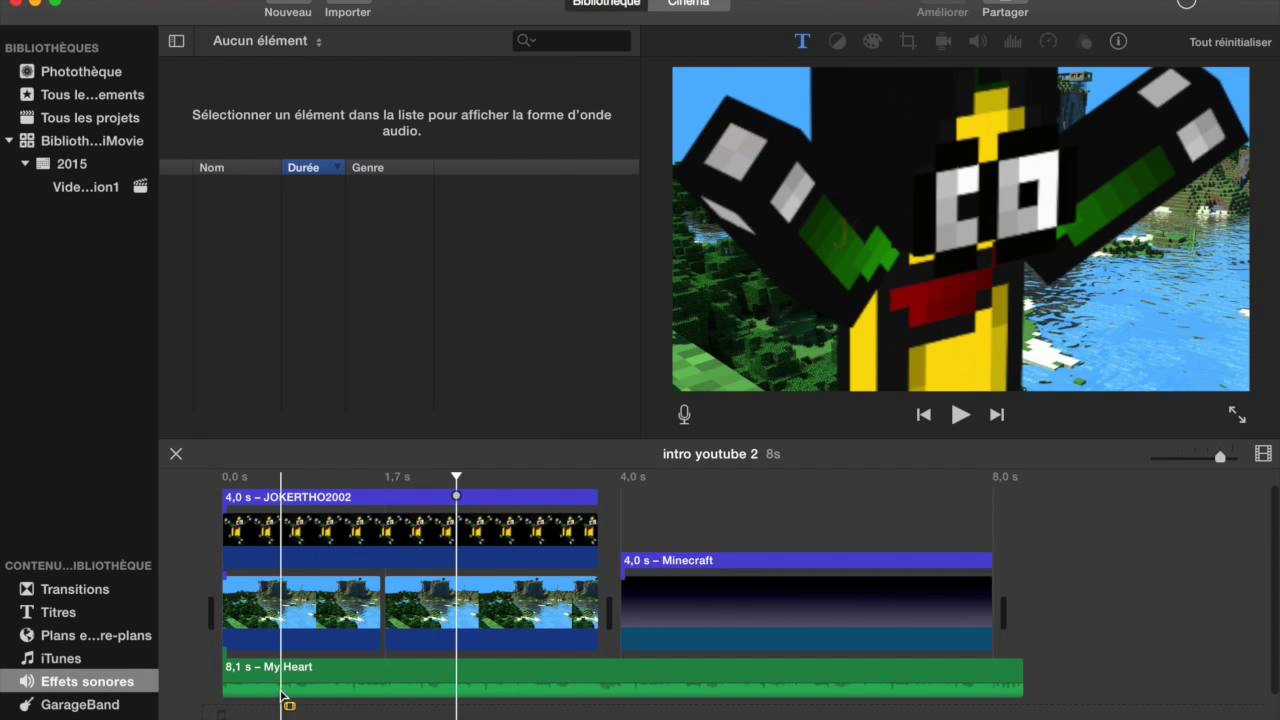
left_click(90, 595)
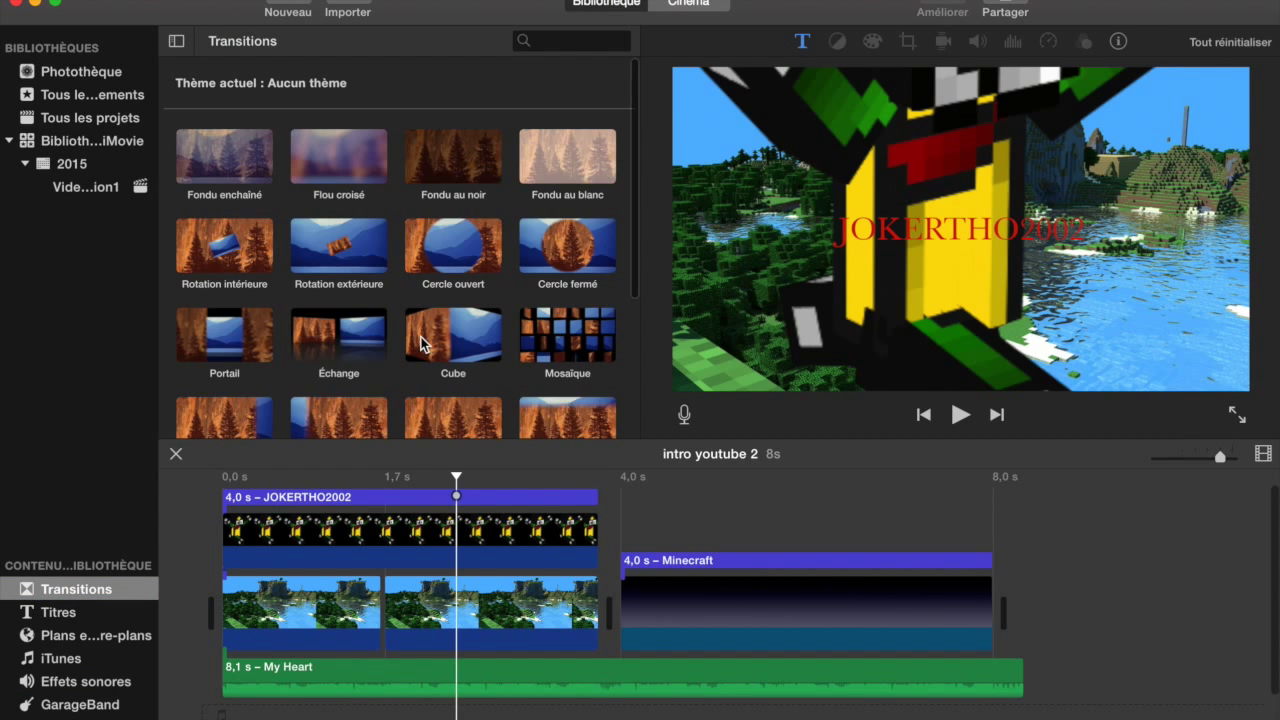
scroll(421, 338, "down", 5)
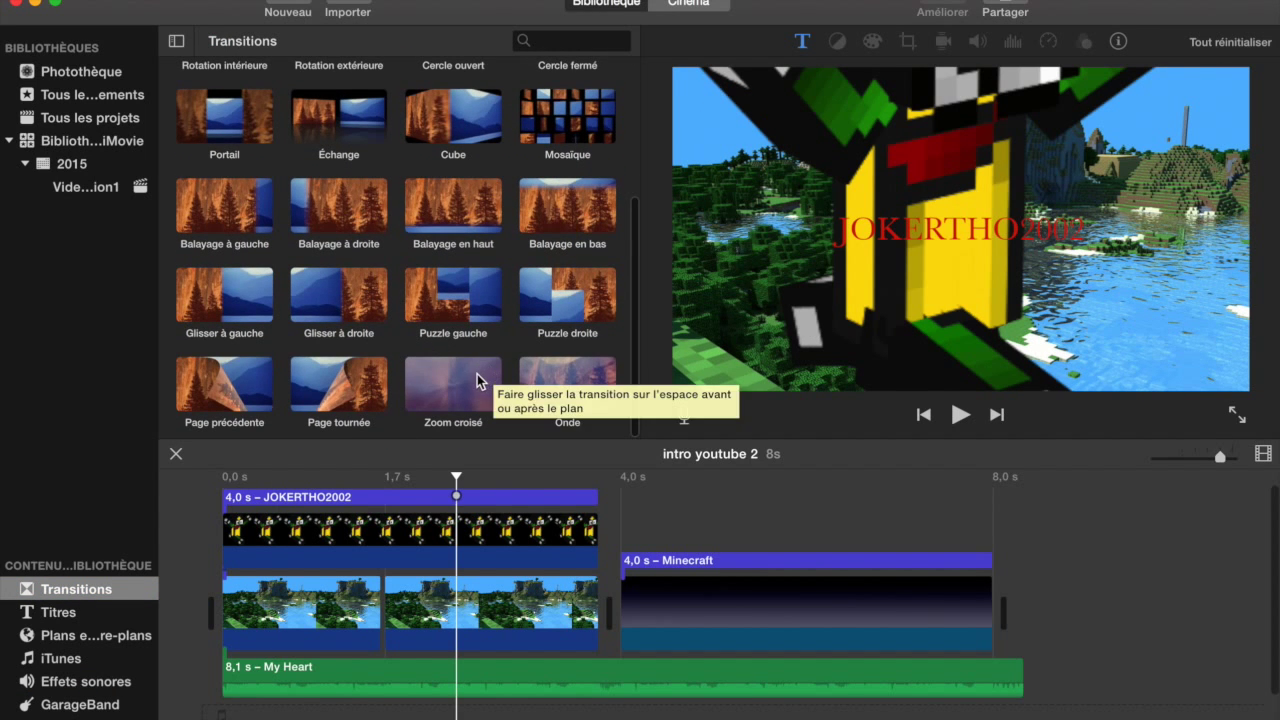
left_click(477, 381)
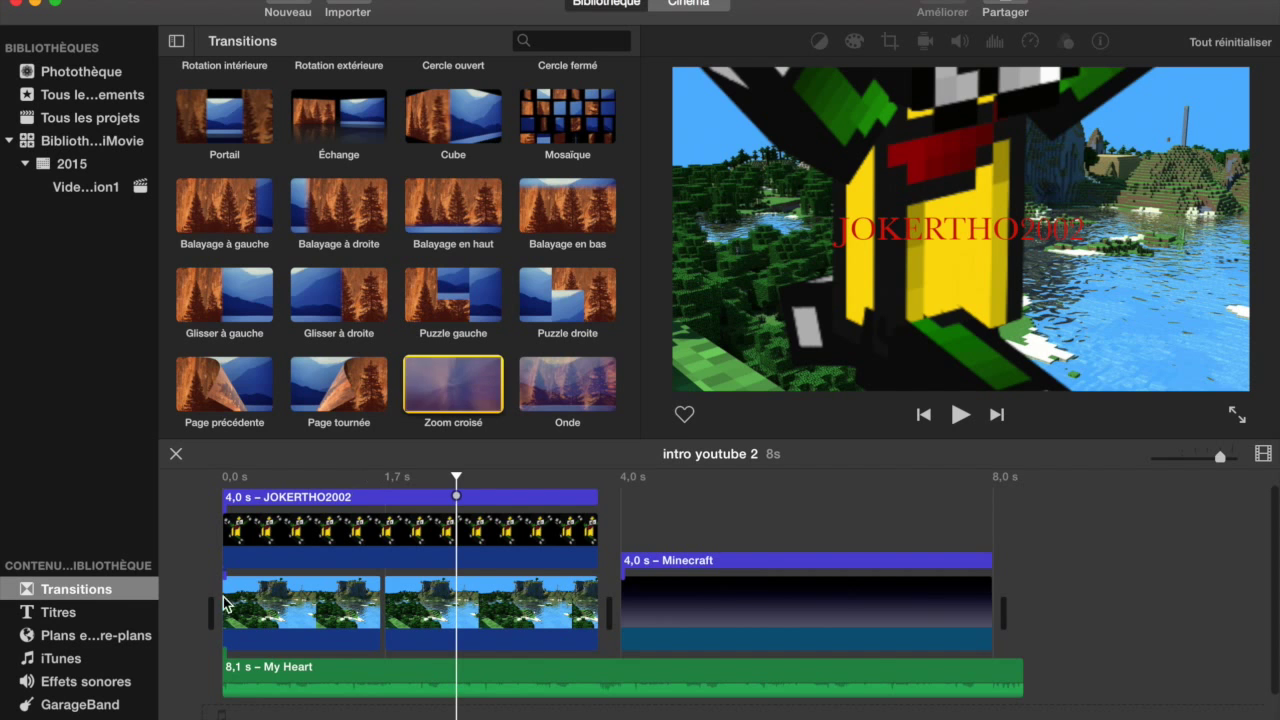
left_click_drag(224, 604, 222, 606)
Play back the opening of the intro to preview the Zoom croisé transition
left_click(232, 495)
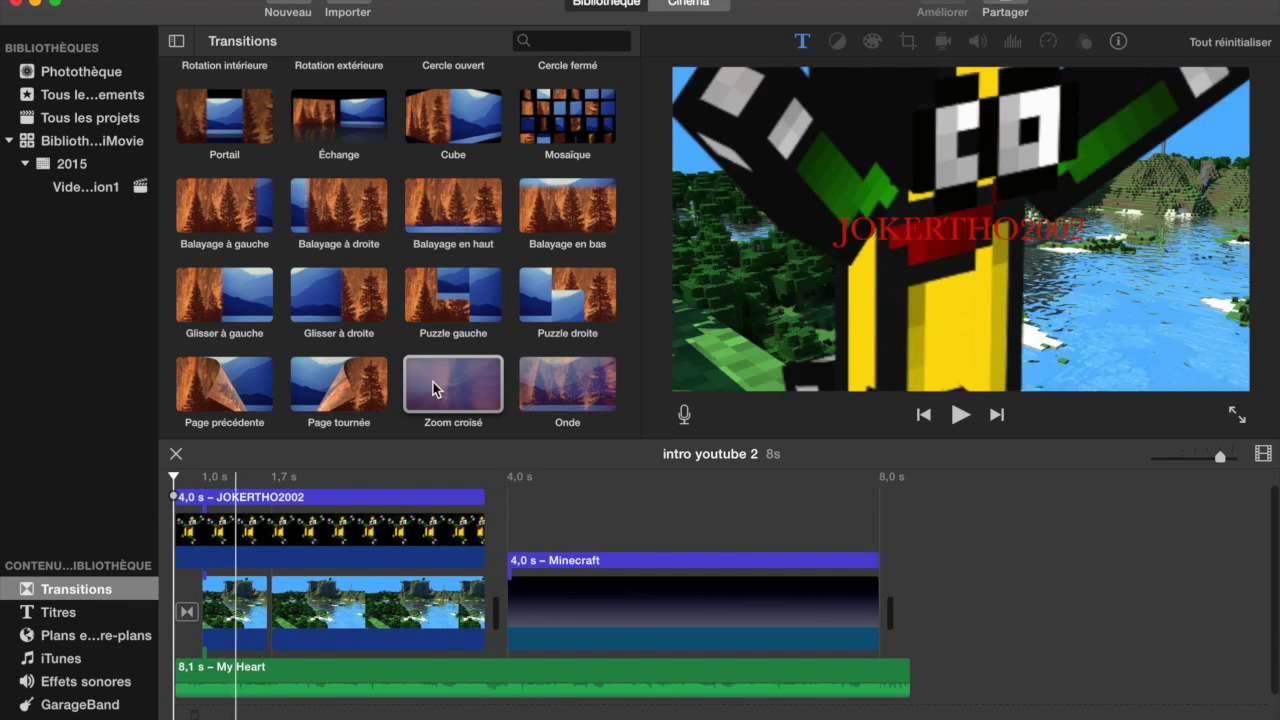
left_click(958, 411)
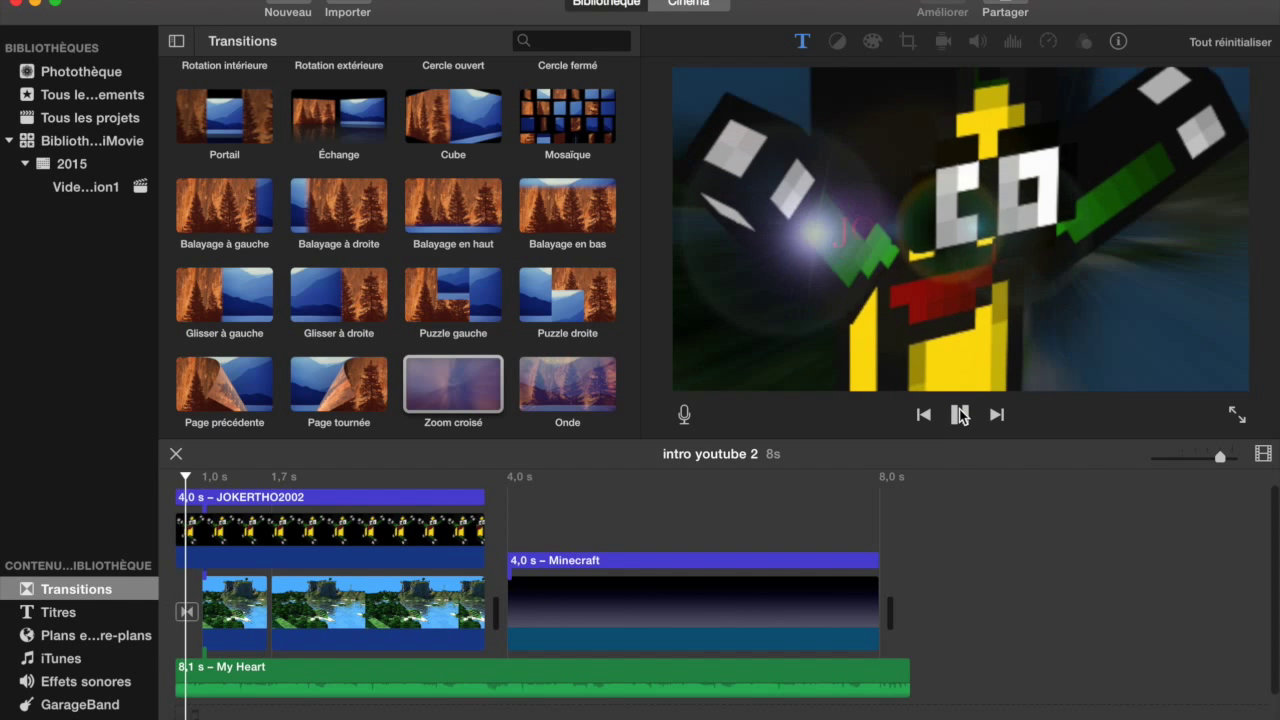
left_click(963, 408)
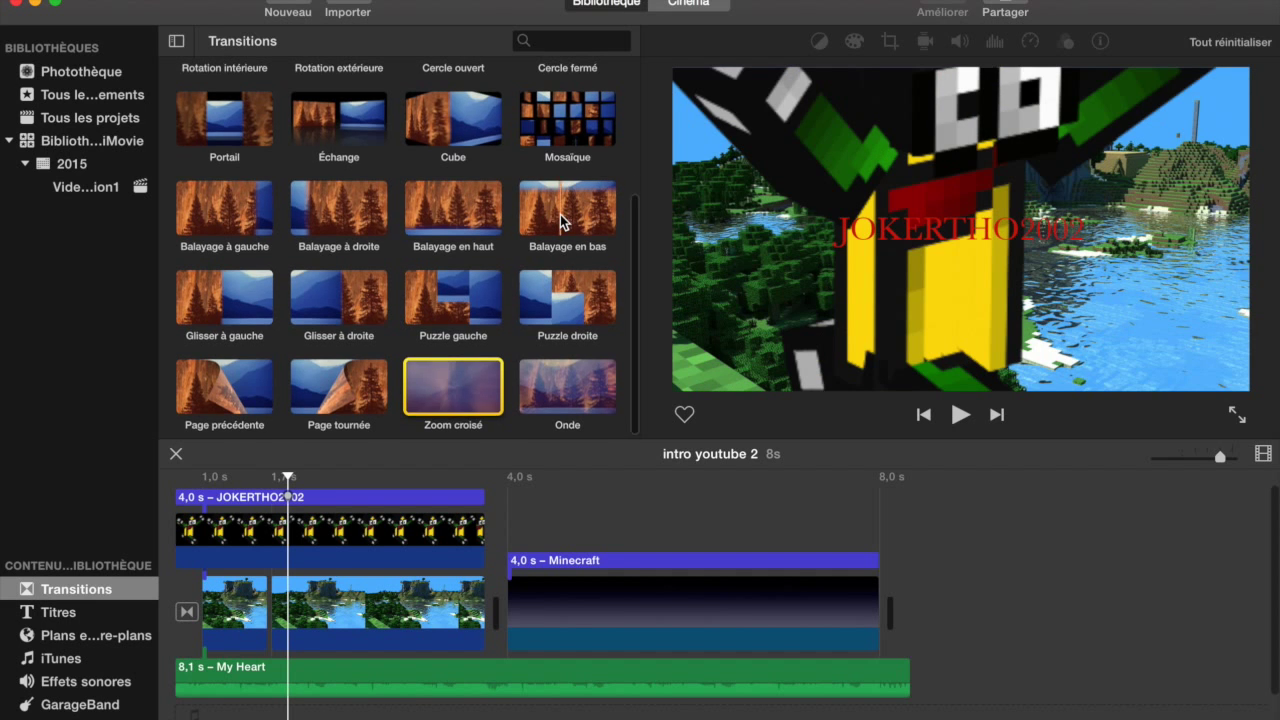
Add a Fondu au blanc transition between the second landscape clip and the dark gradient clip
scroll(560, 214, "up", 1)
scroll(538, 249, "up", 3)
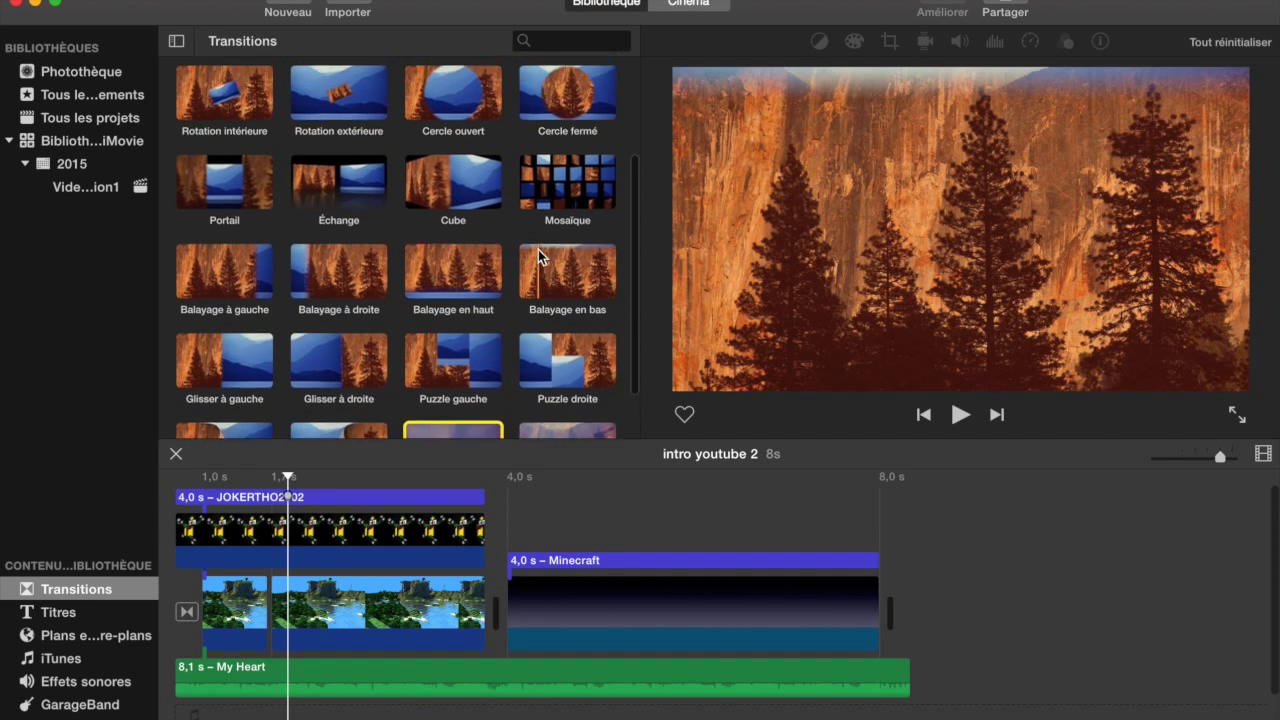
scroll(538, 249, "up", 4)
left_click_drag(555, 151, 470, 612)
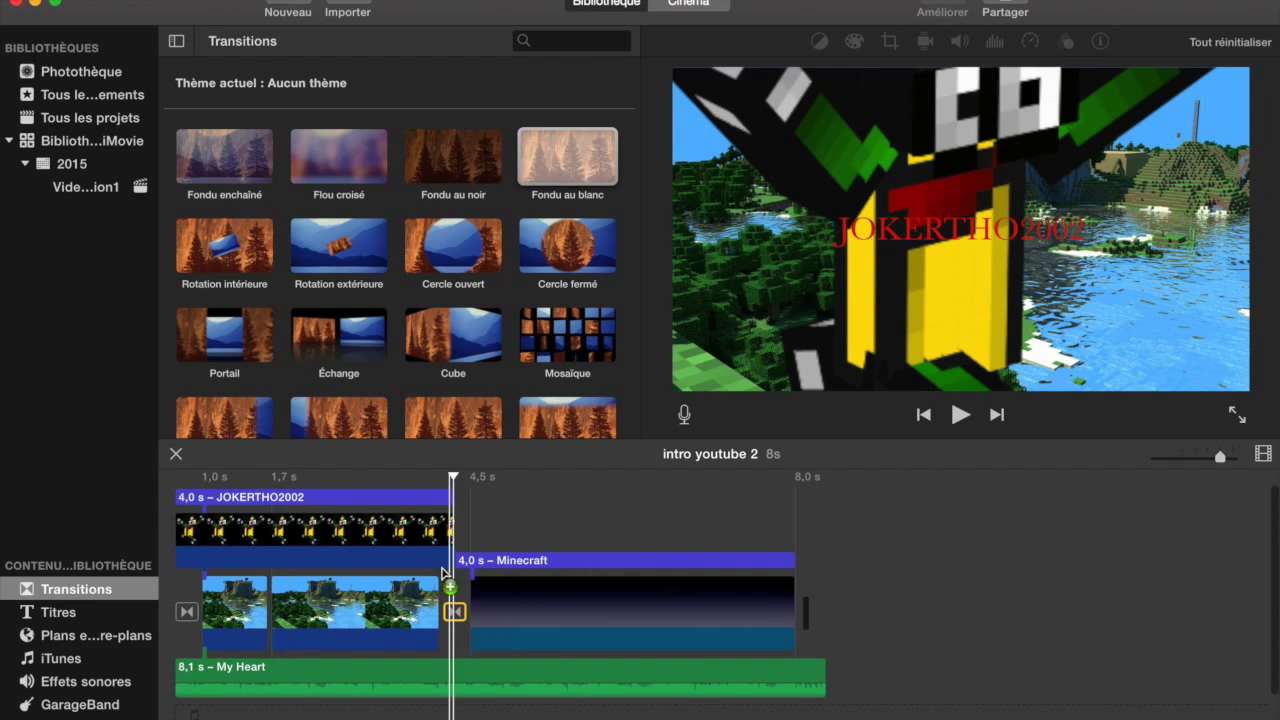
Play back from just before the Fondu au blanc transition into the "Minecraft gaming" section
left_click(414, 481)
left_click(960, 414)
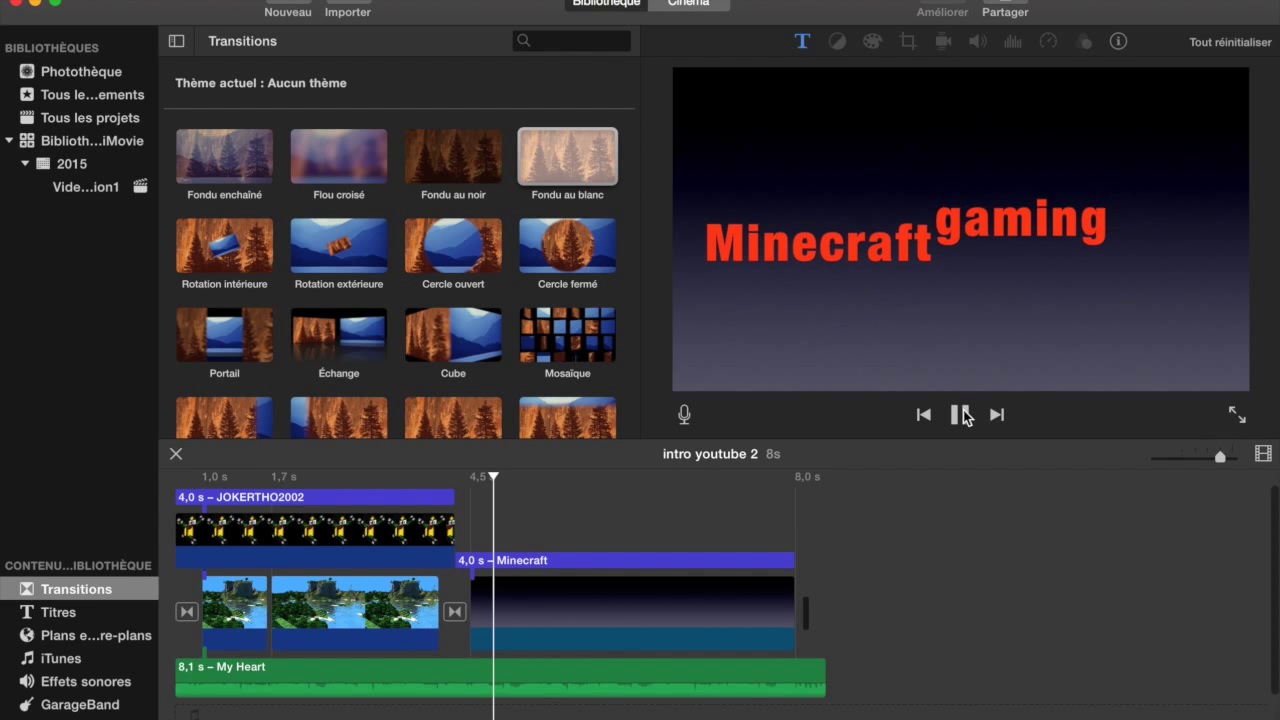
left_click(960, 414)
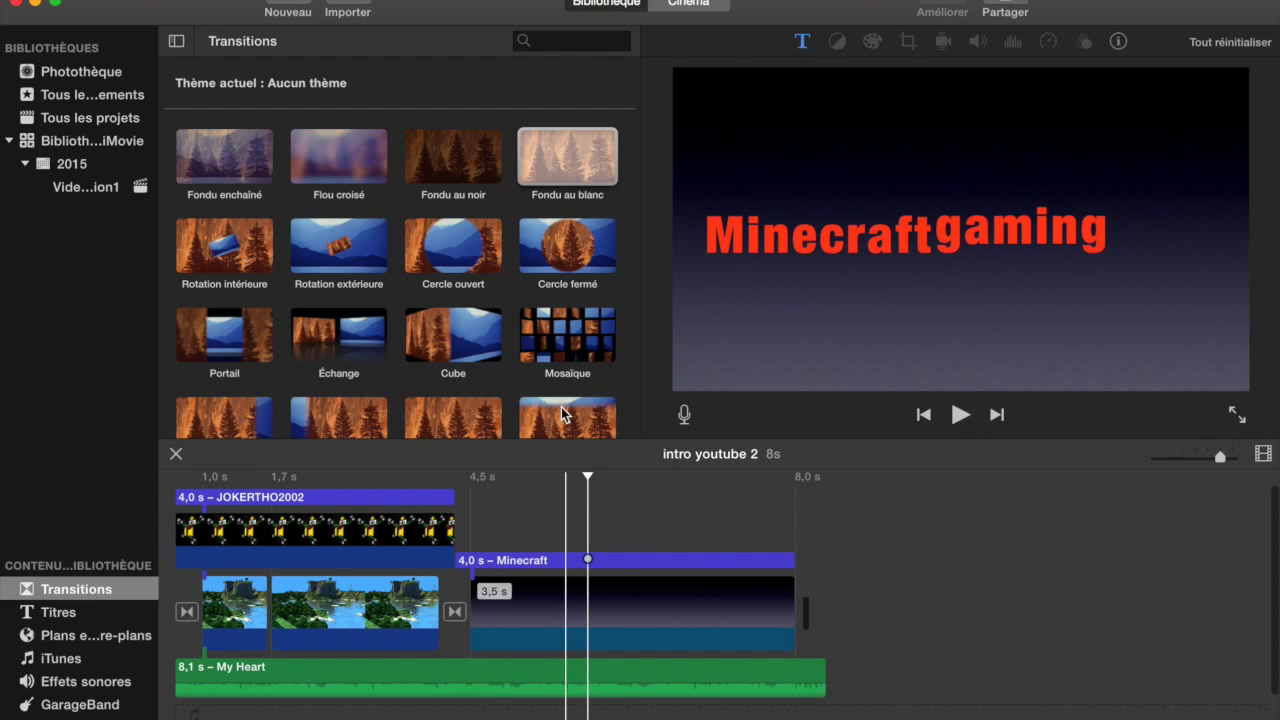
scroll(558, 351, "down", 2)
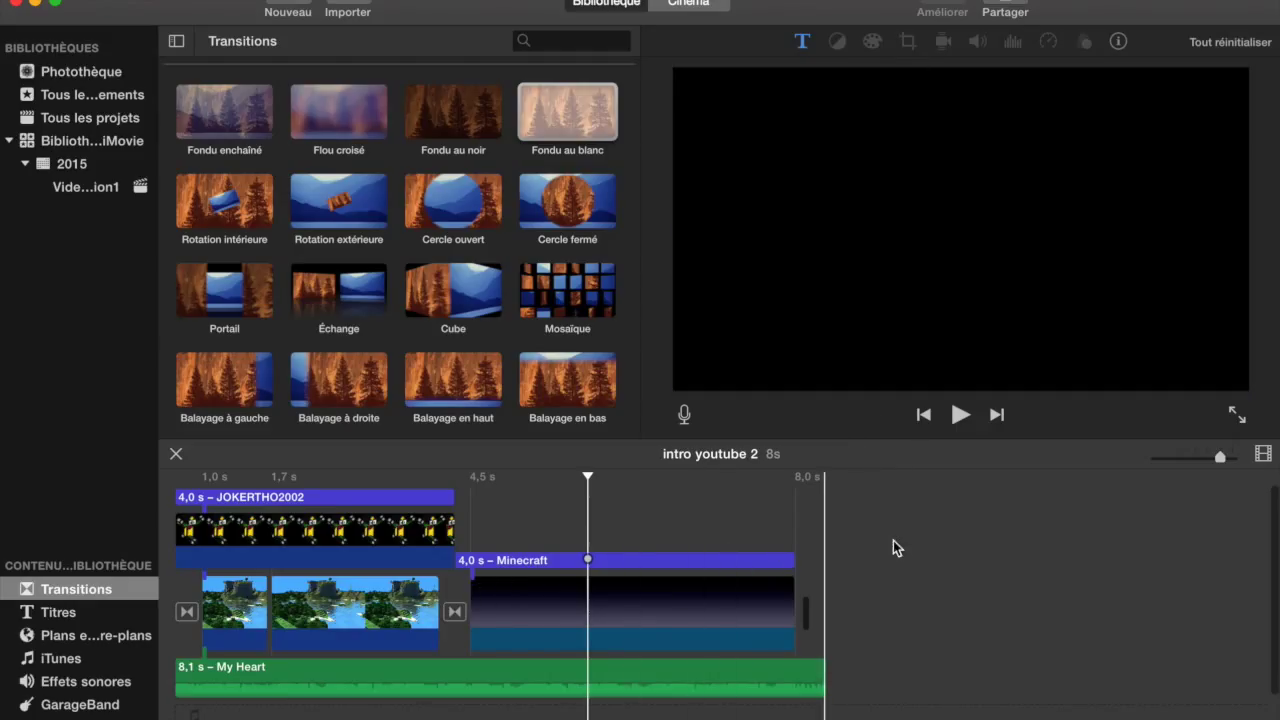
left_click(896, 518)
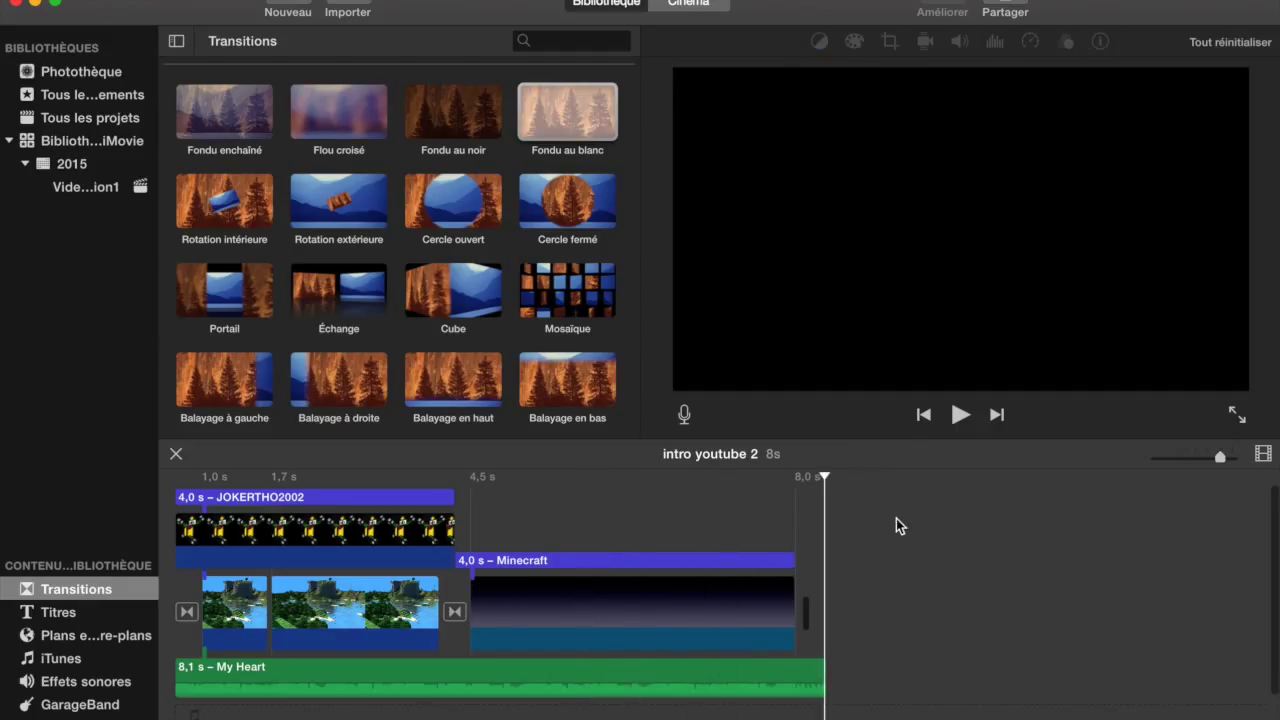